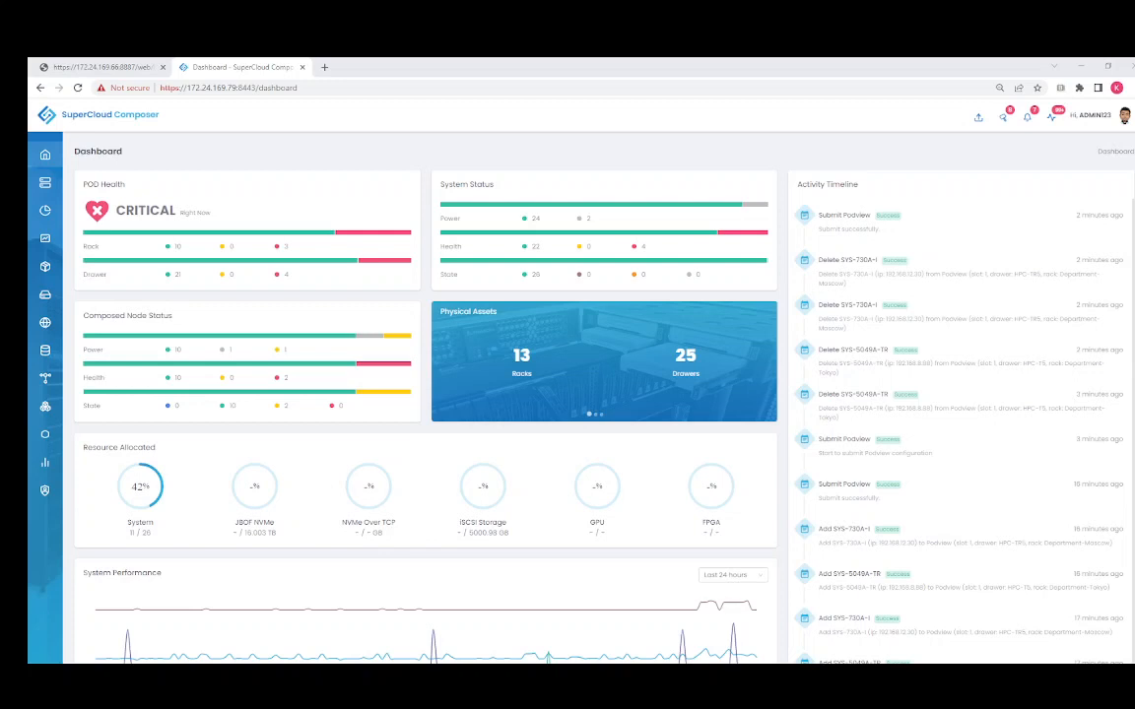
Open the POD View and expand the whole tree of racks and systems.
{"action": "mouse_move", "coordinate": [45, 181]}
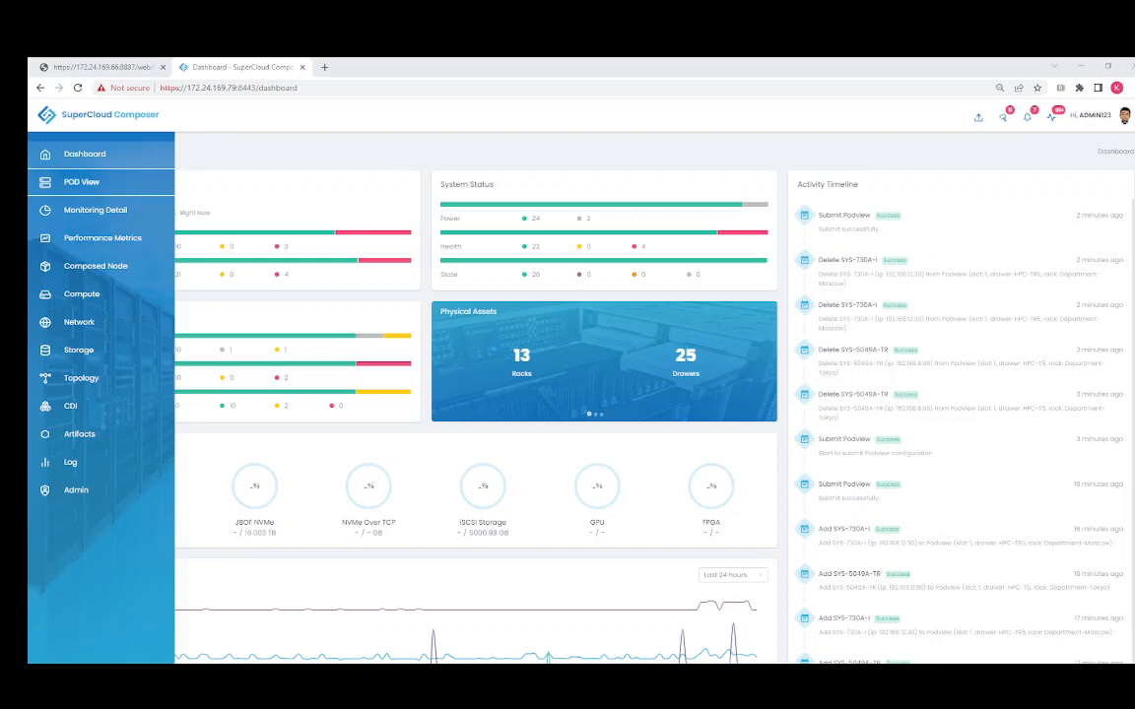
{"action": "left_click", "coordinate": [47, 185]}
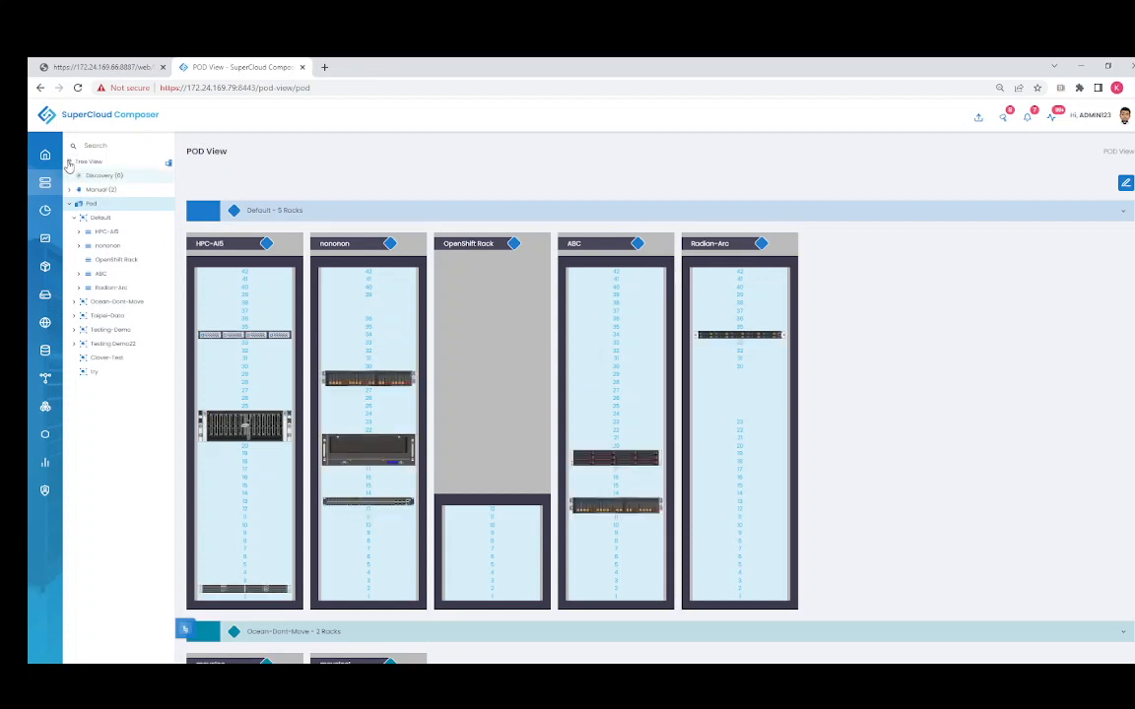
{"action": "left_click", "coordinate": [68, 164]}
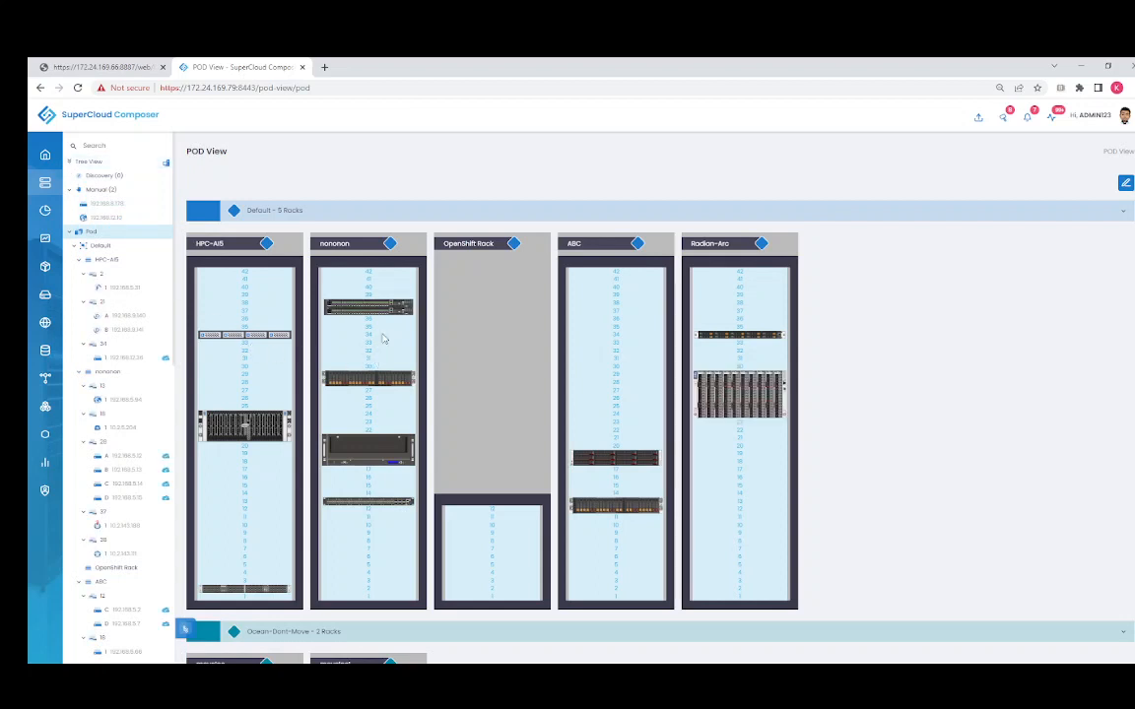
Switch from the rack server view to the WorkStation Kiosk view and expand its tree of discovered systems.
{"action": "left_click", "coordinate": [165, 165]}
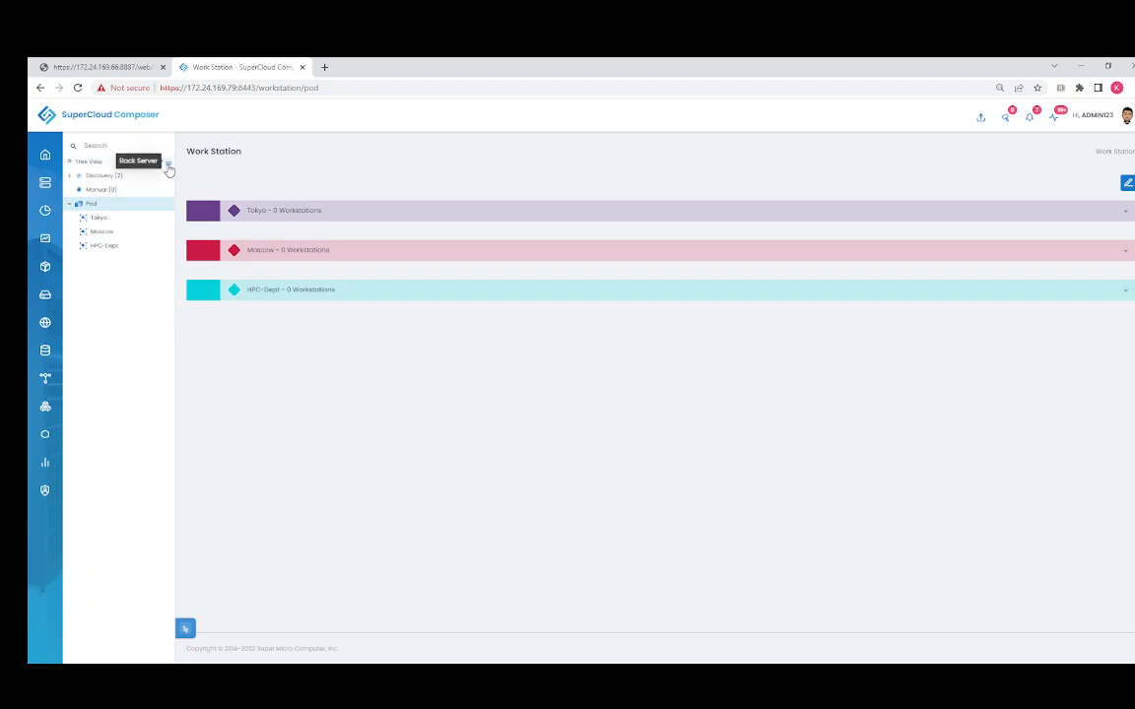
{"action": "left_click", "coordinate": [169, 167]}
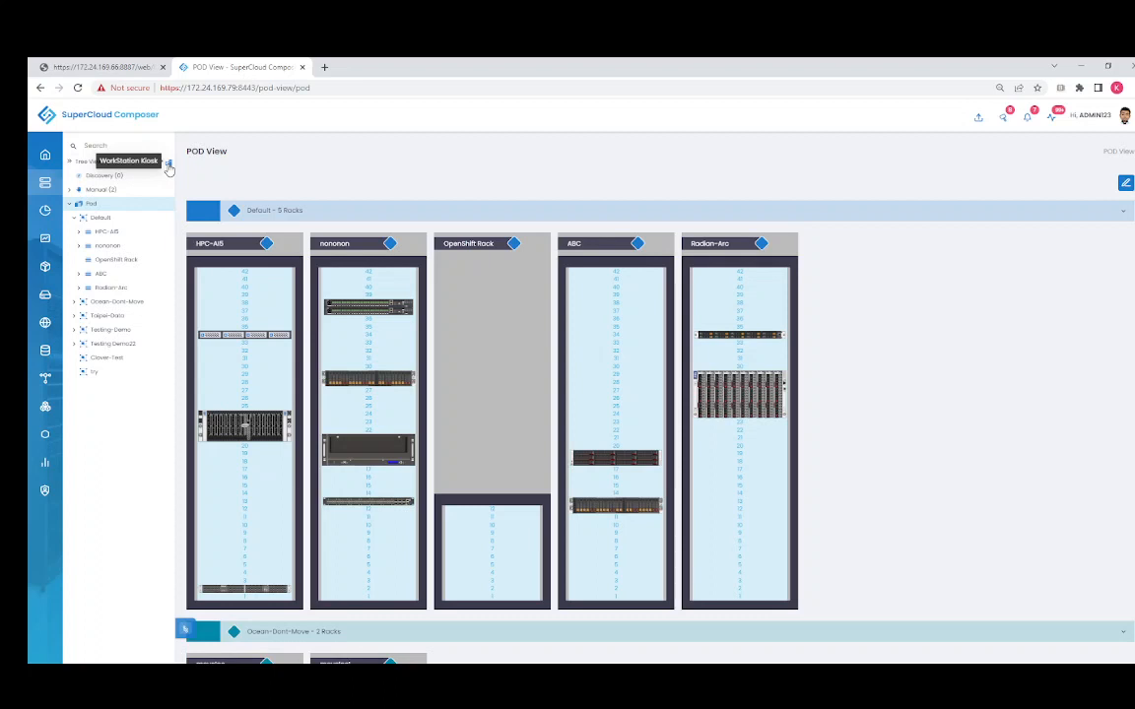
{"action": "left_click", "coordinate": [169, 165]}
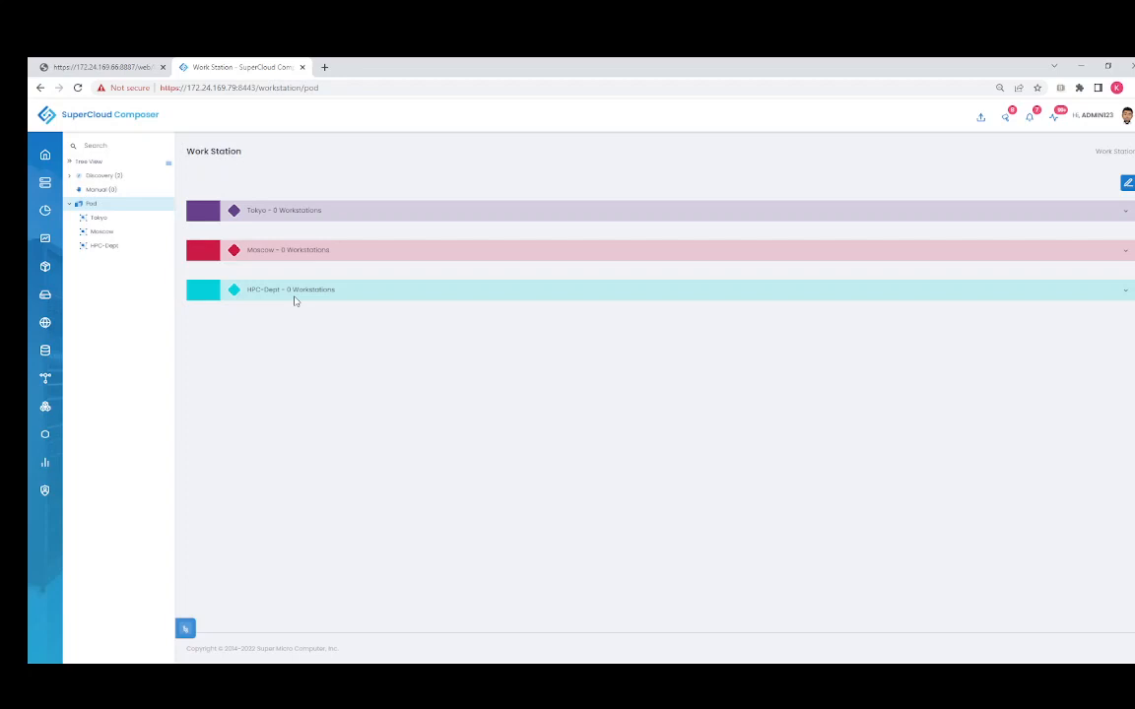
{"action": "left_click", "coordinate": [69, 162]}
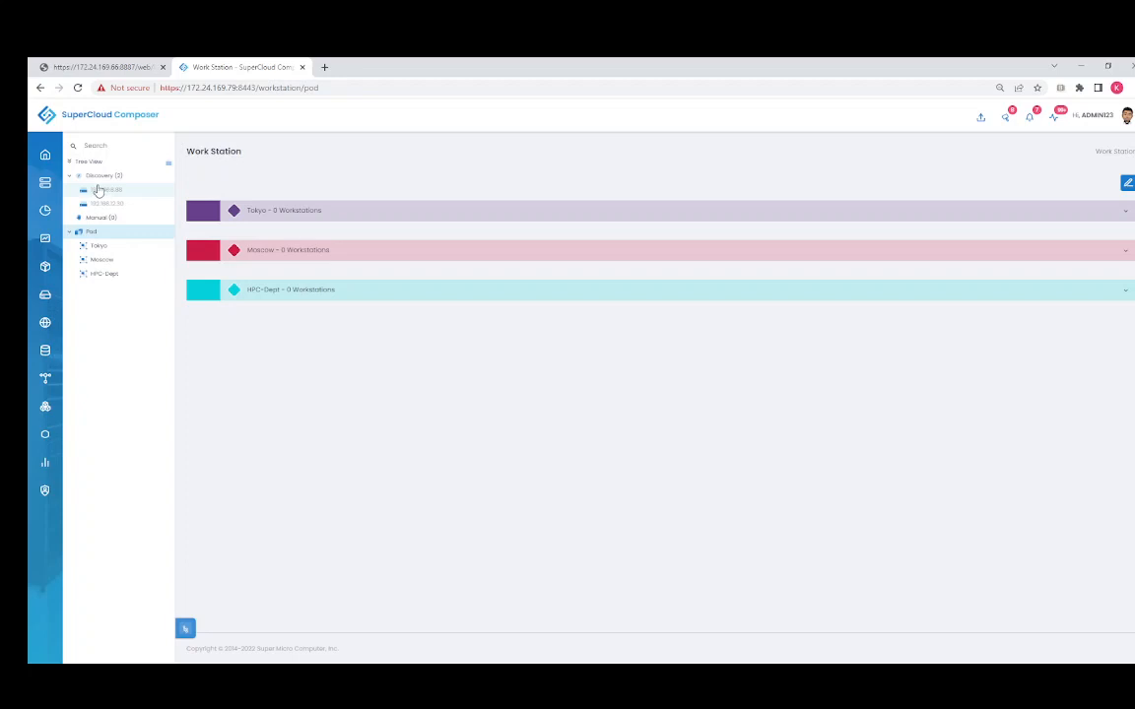
Start editing the workstation layout, review the manual and discovered systems, and expand the Discovery entry in the tree.
{"action": "left_click", "coordinate": [1127, 183]}
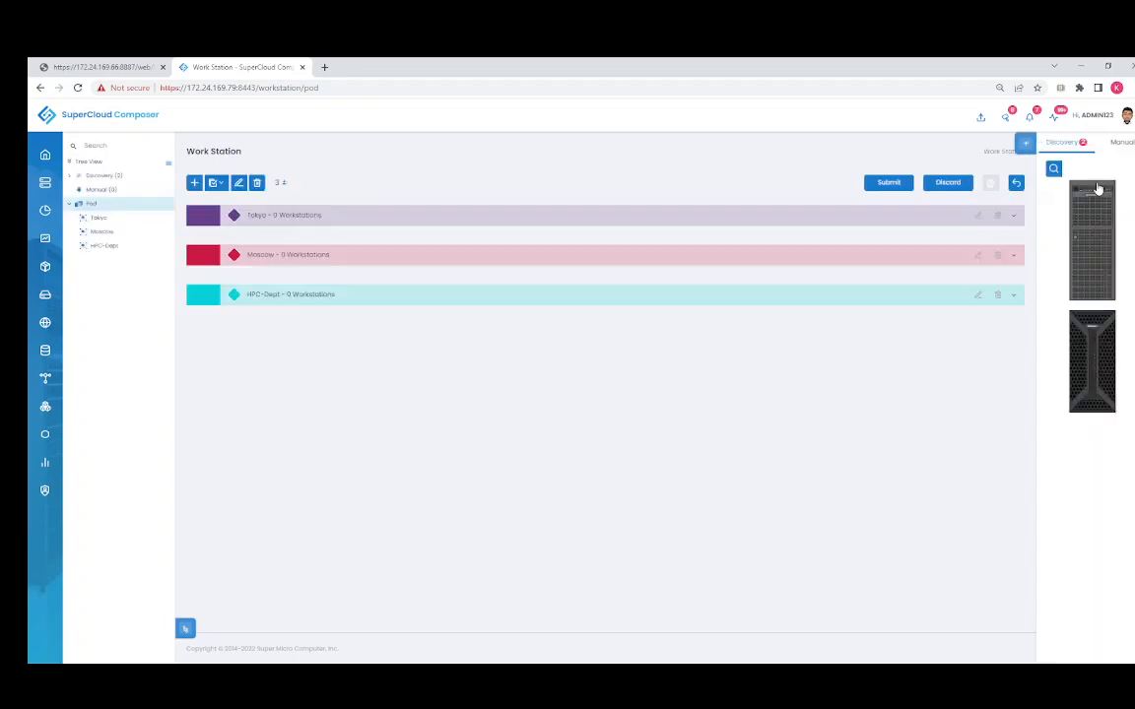
{"action": "mouse_move", "coordinate": [1098, 188]}
{"action": "left_click", "coordinate": [1122, 144]}
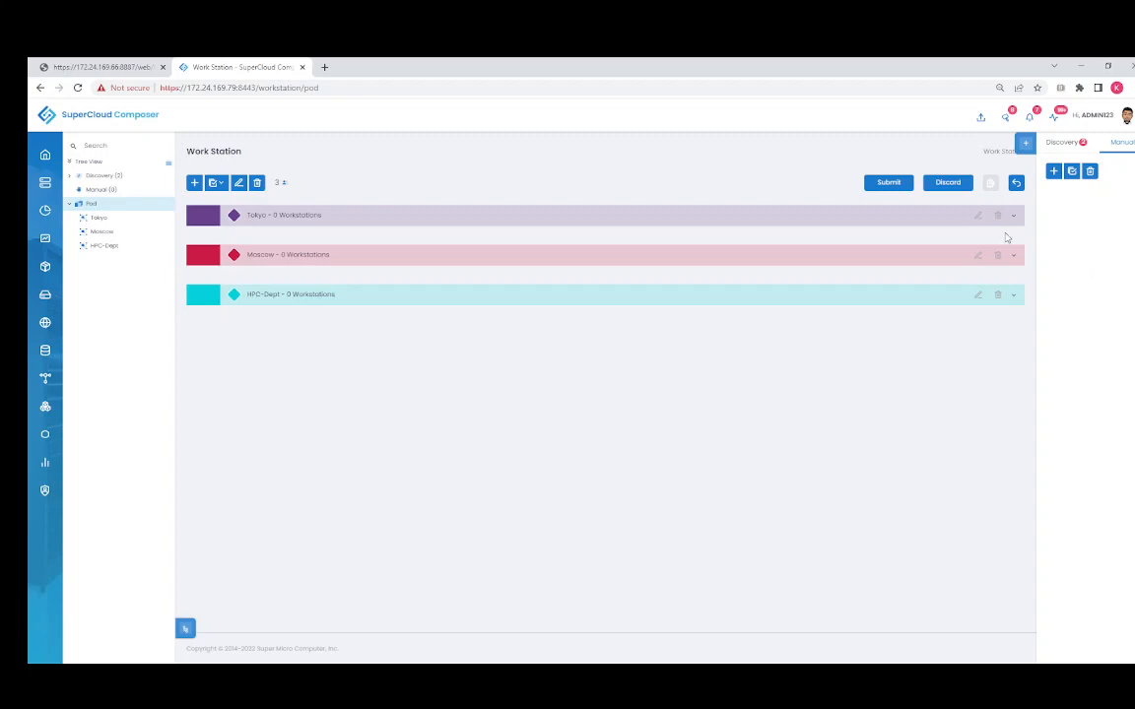
{"action": "left_click", "coordinate": [1073, 146]}
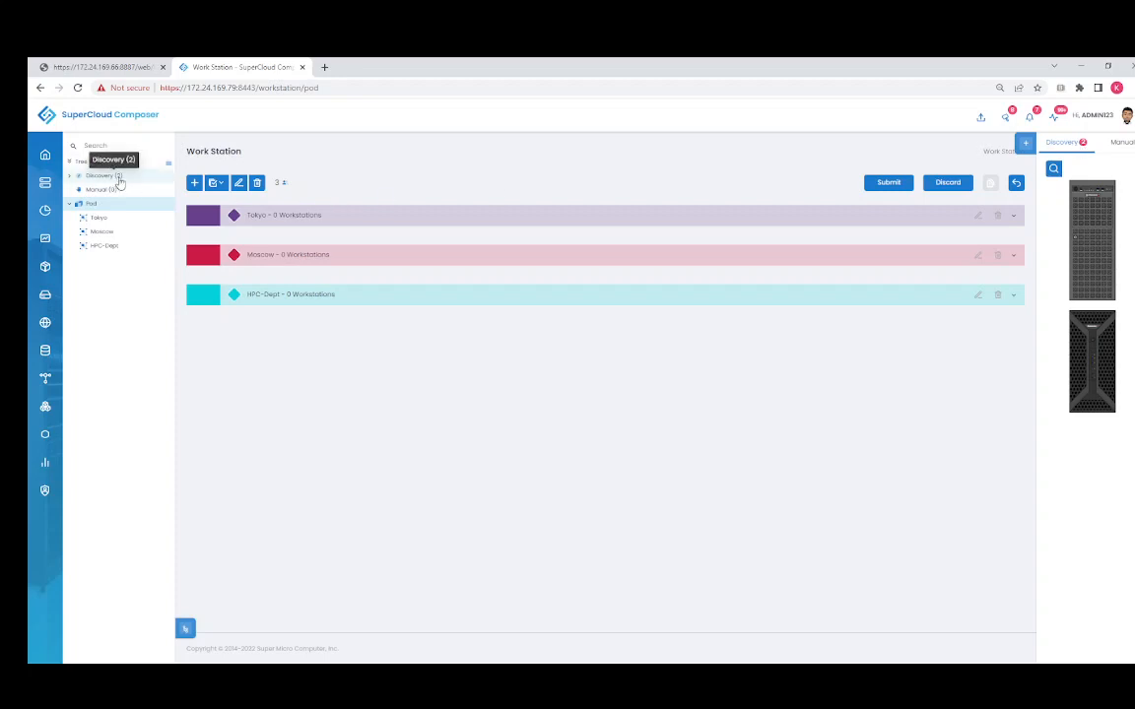
{"action": "left_click", "coordinate": [70, 177]}
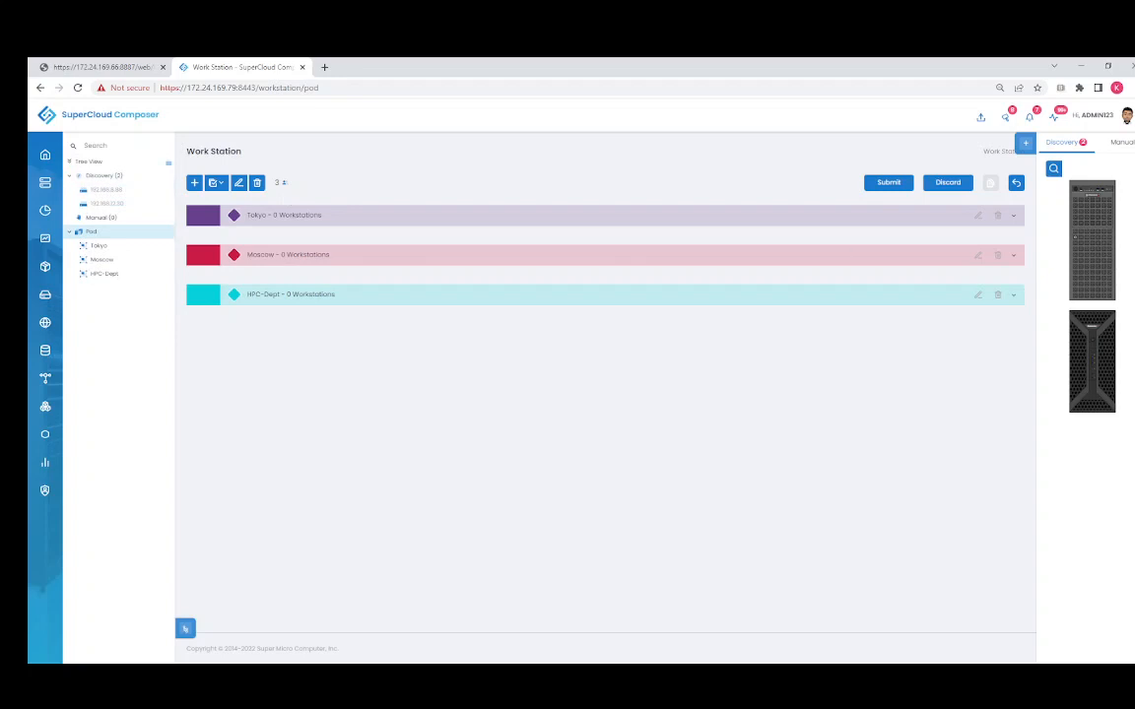
Place the discovered SYS-5049A-TR workstation in the Tokyo department with chassis location HPC-TR5.
{"action": "mouse_move", "coordinate": [1055, 244]}
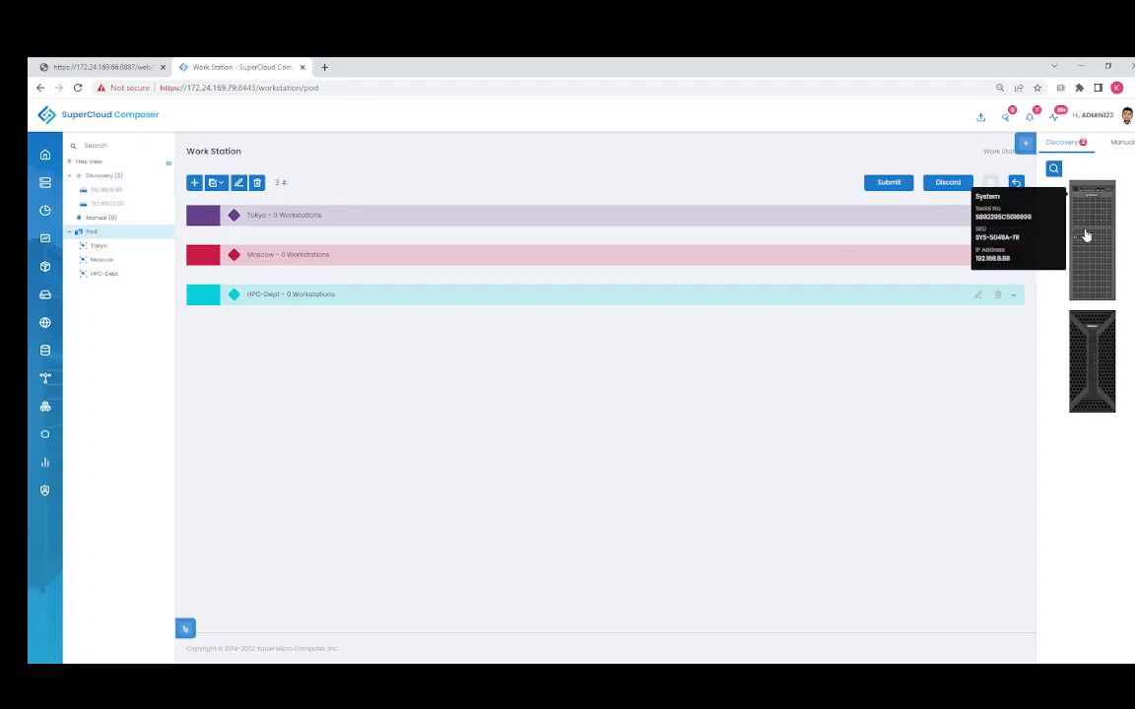
{"action": "left_click_drag", "start_coordinate": [1086, 236], "coordinate": [289, 309]}
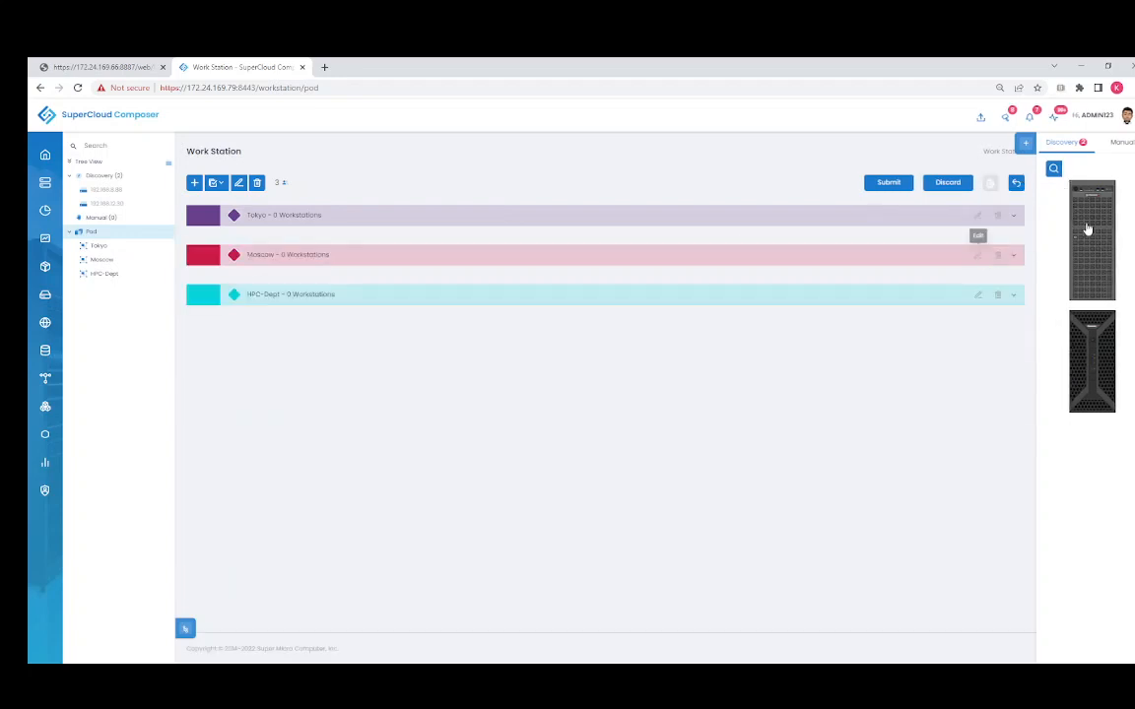
{"action": "left_click_drag", "start_coordinate": [1087, 229], "coordinate": [208, 288]}
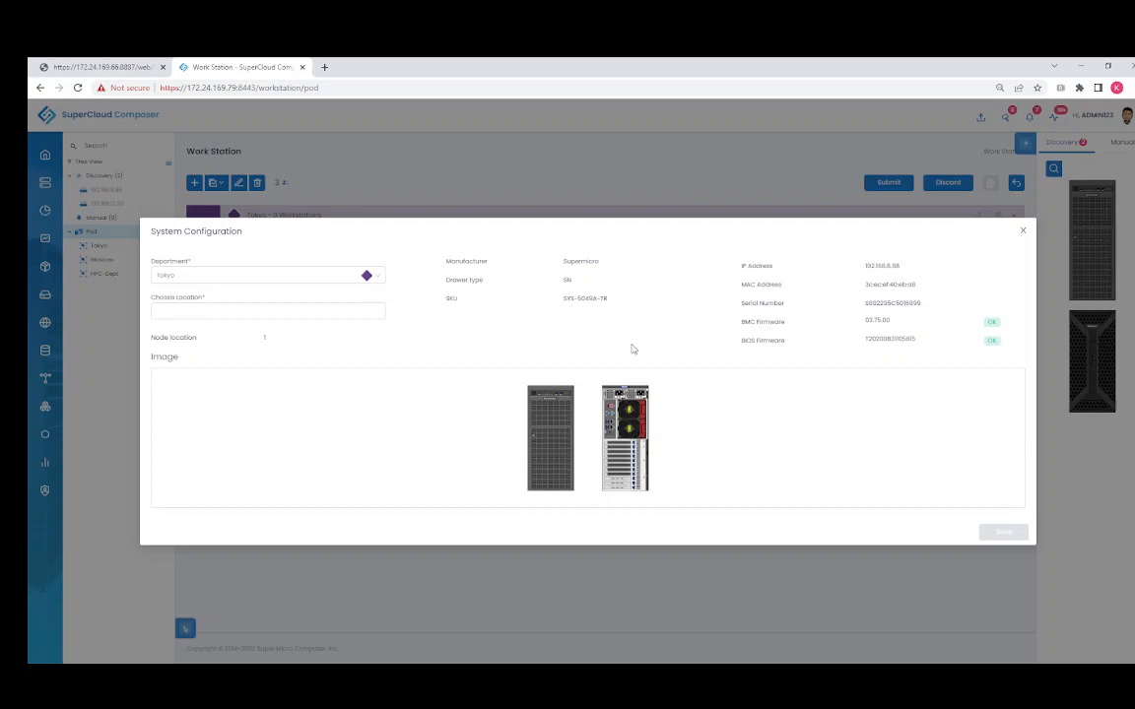
{"action": "left_click", "coordinate": [165, 311]}
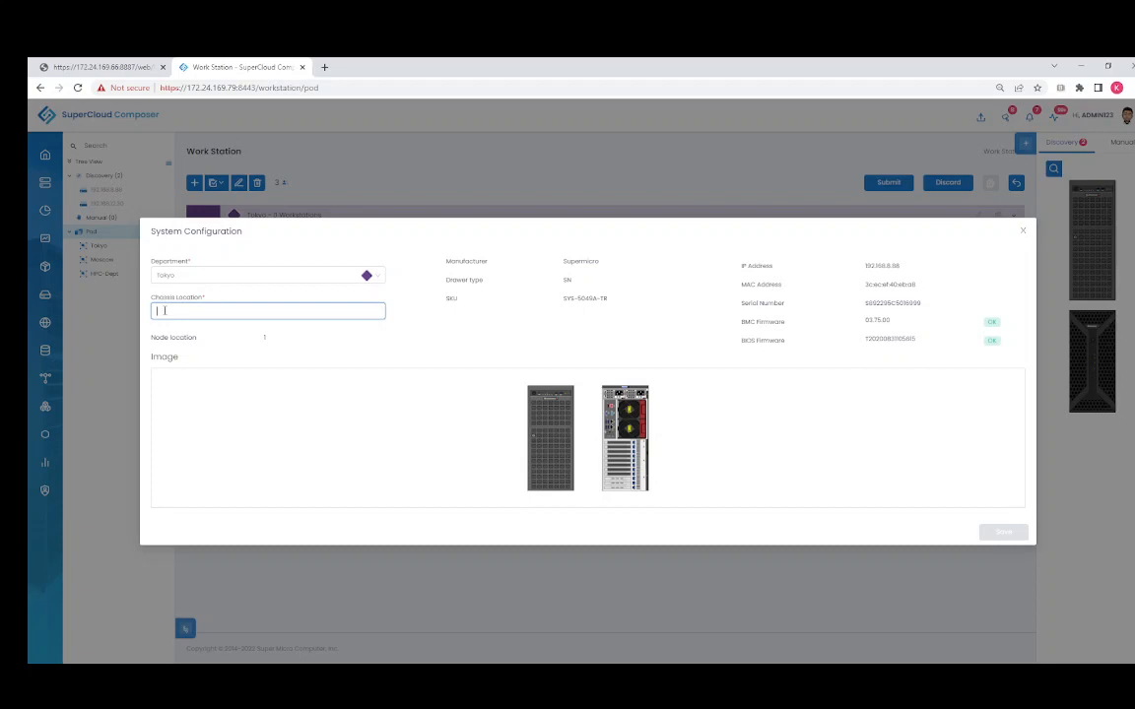
{"action": "type", "text": "HPC-"}
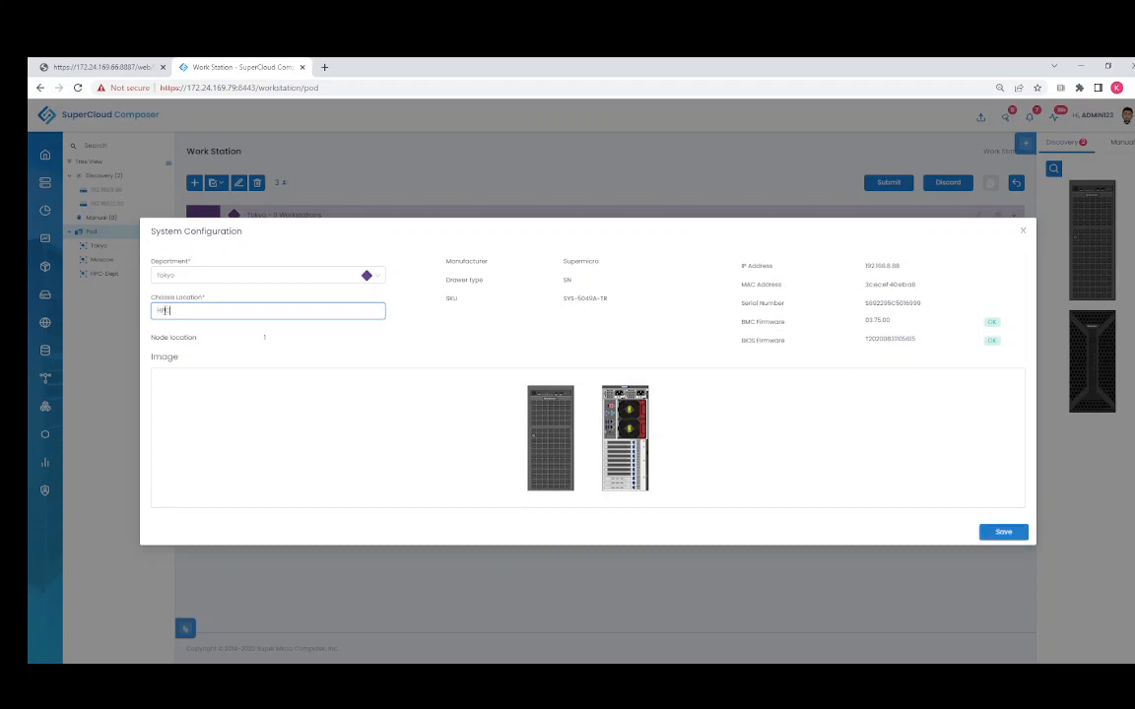
{"action": "type", "text": "TKY"}
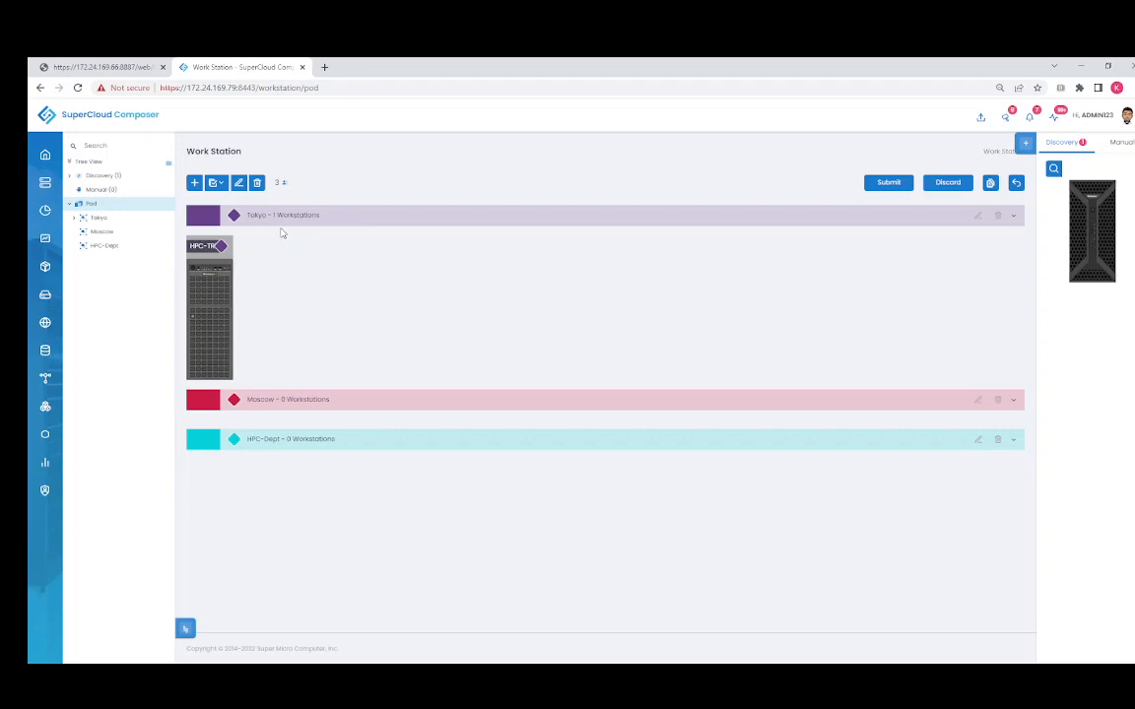
Place the discovered SYS-730A-I workstation in the Moscow department with chassis location HPC-TRT6 and submit the layout.
{"action": "mouse_move", "coordinate": [1085, 222]}
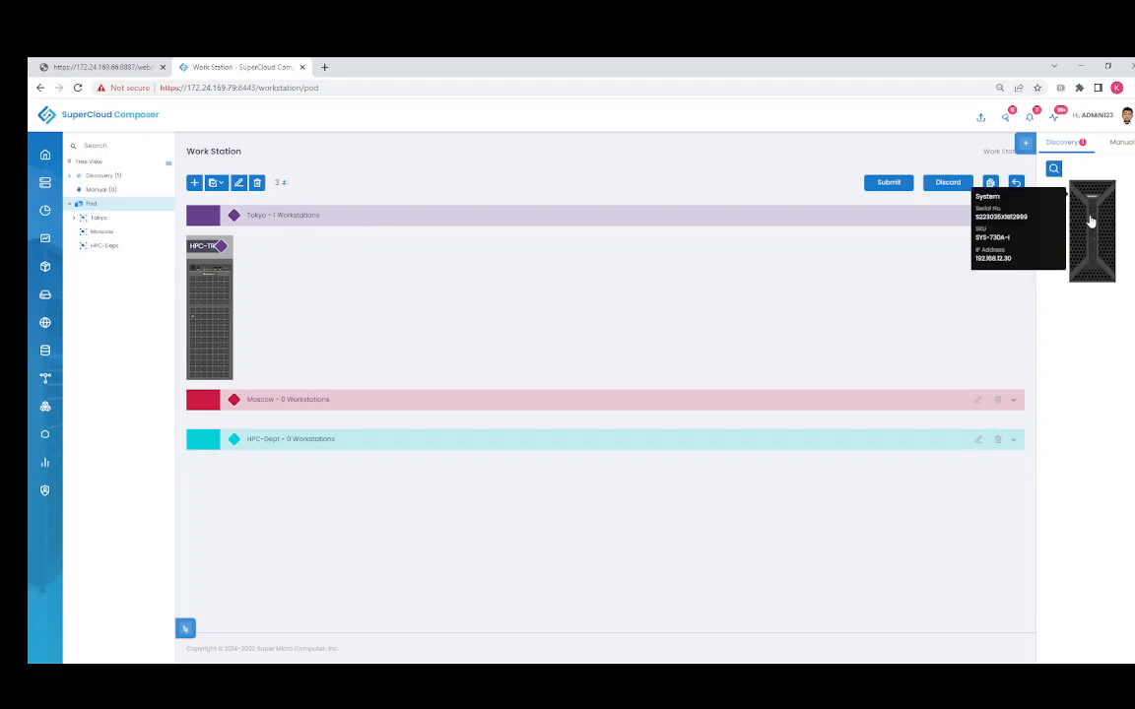
{"action": "left_click_drag", "start_coordinate": [1091, 220], "coordinate": [202, 469]}
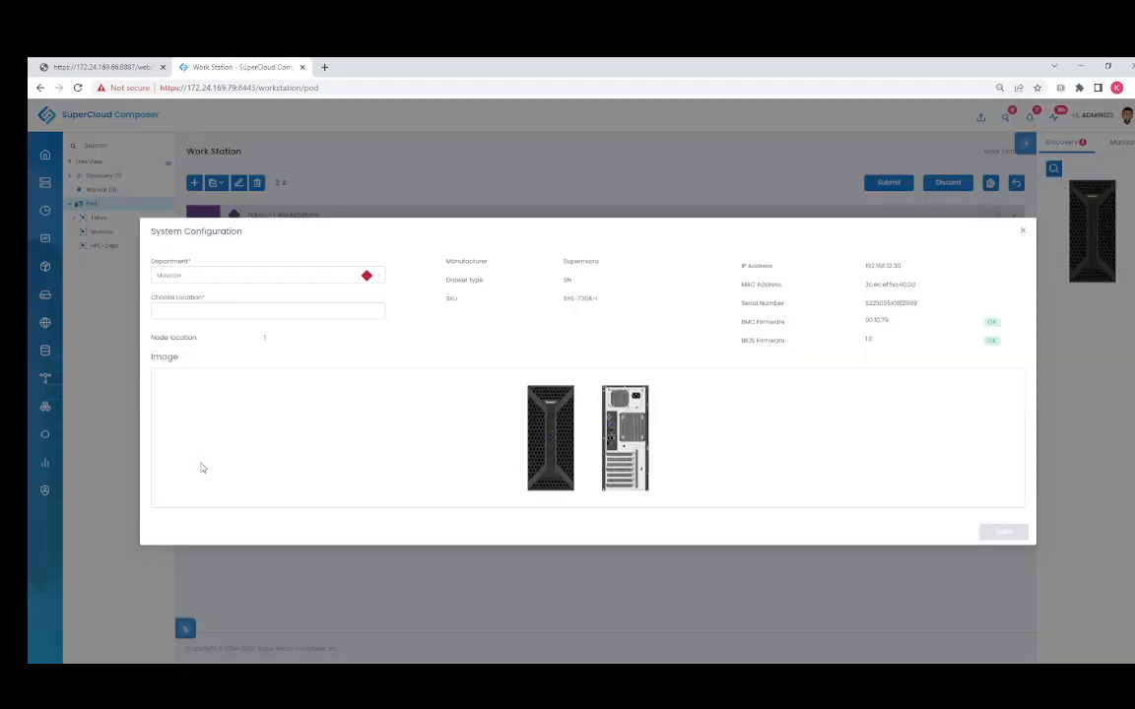
{"action": "left_click", "coordinate": [165, 308]}
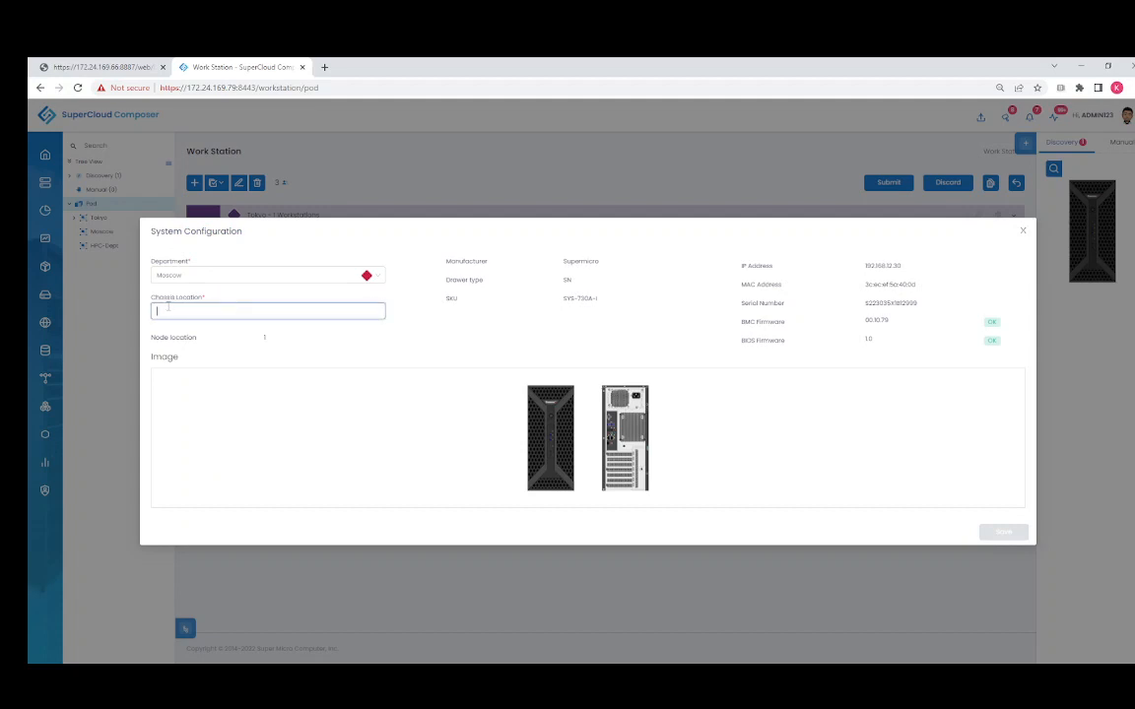
{"action": "type", "text": "H"}
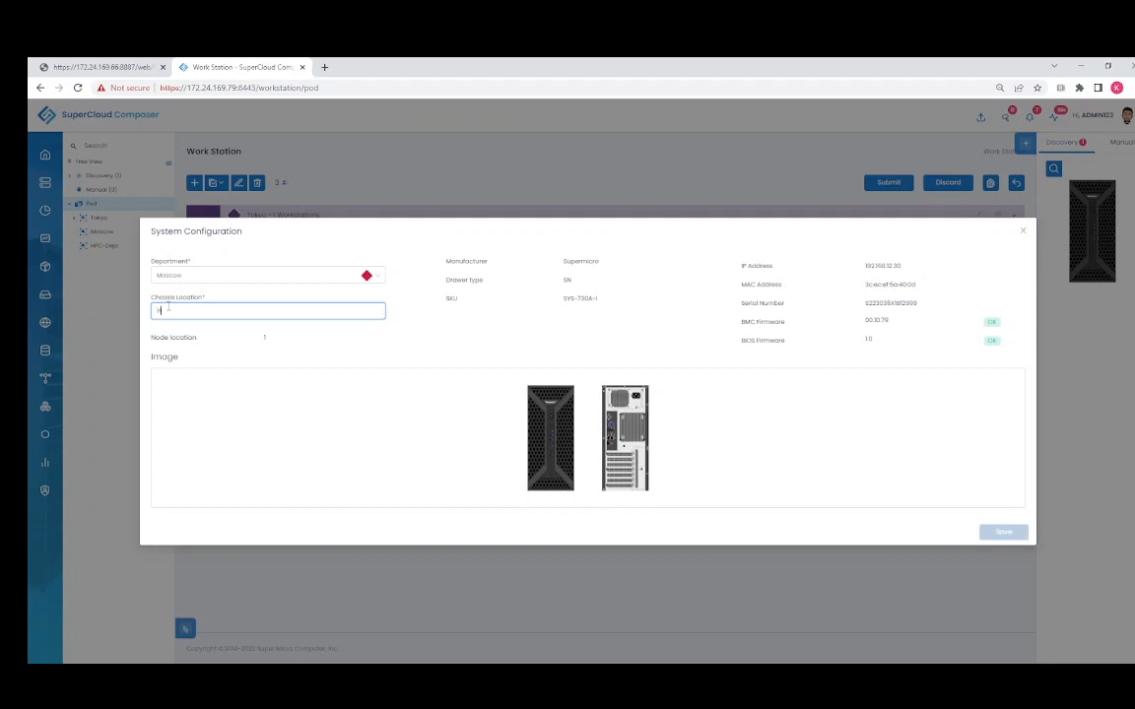
{"action": "type", "text": "PC-TRT"}
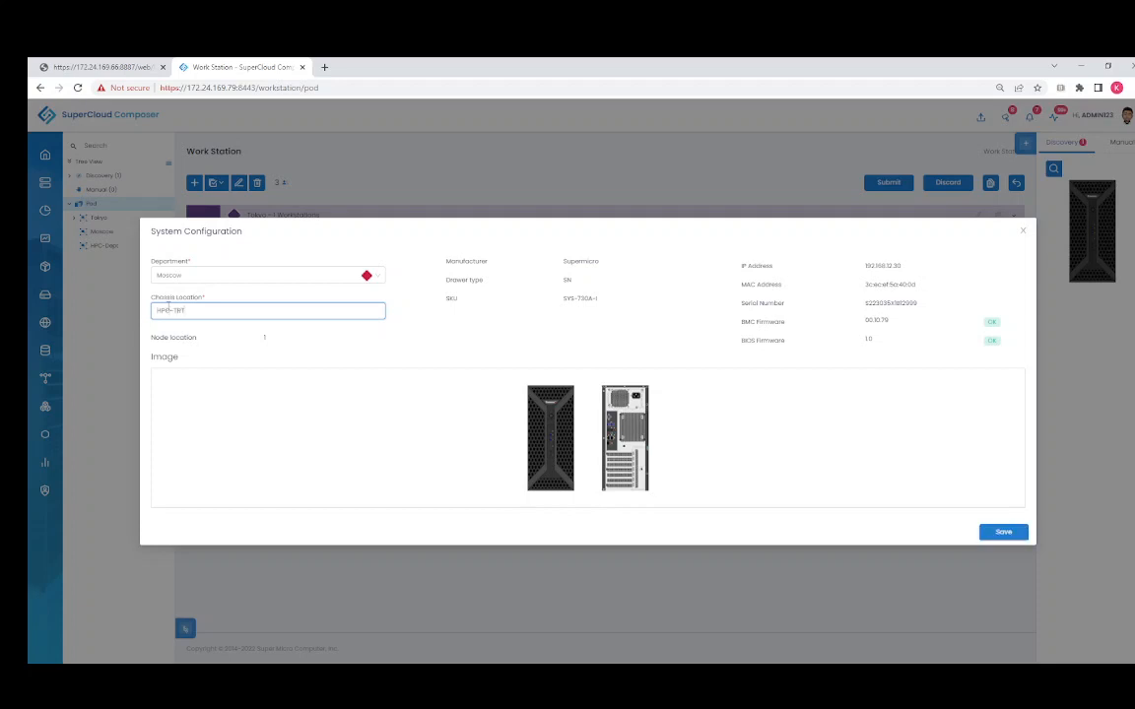
{"action": "type", "text": "6"}
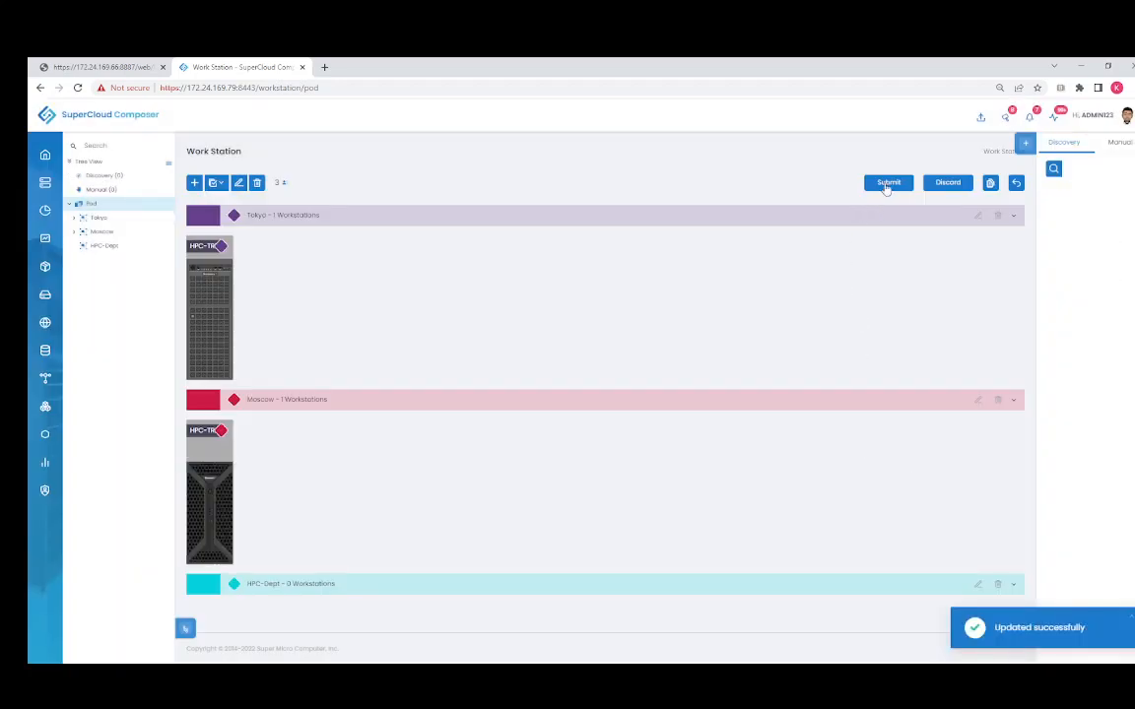
{"action": "left_click", "coordinate": [890, 186]}
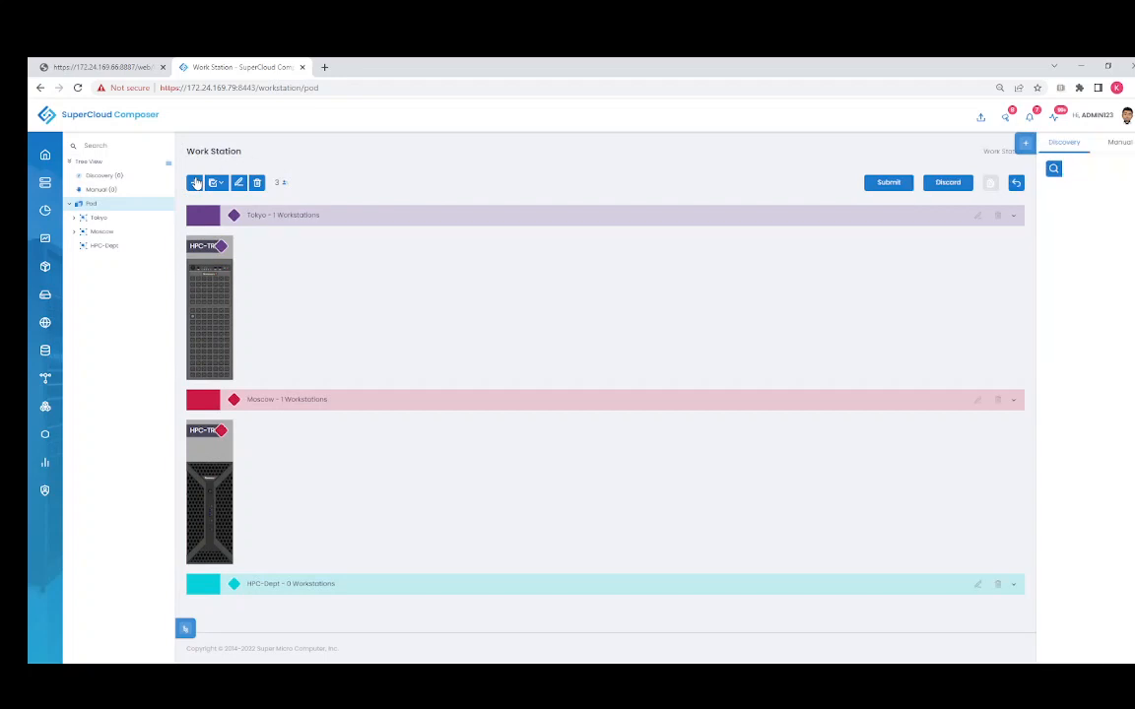
Add two departments named Media-Dept and Molecular Lab and submit the layout.
{"action": "left_click", "coordinate": [195, 182]}
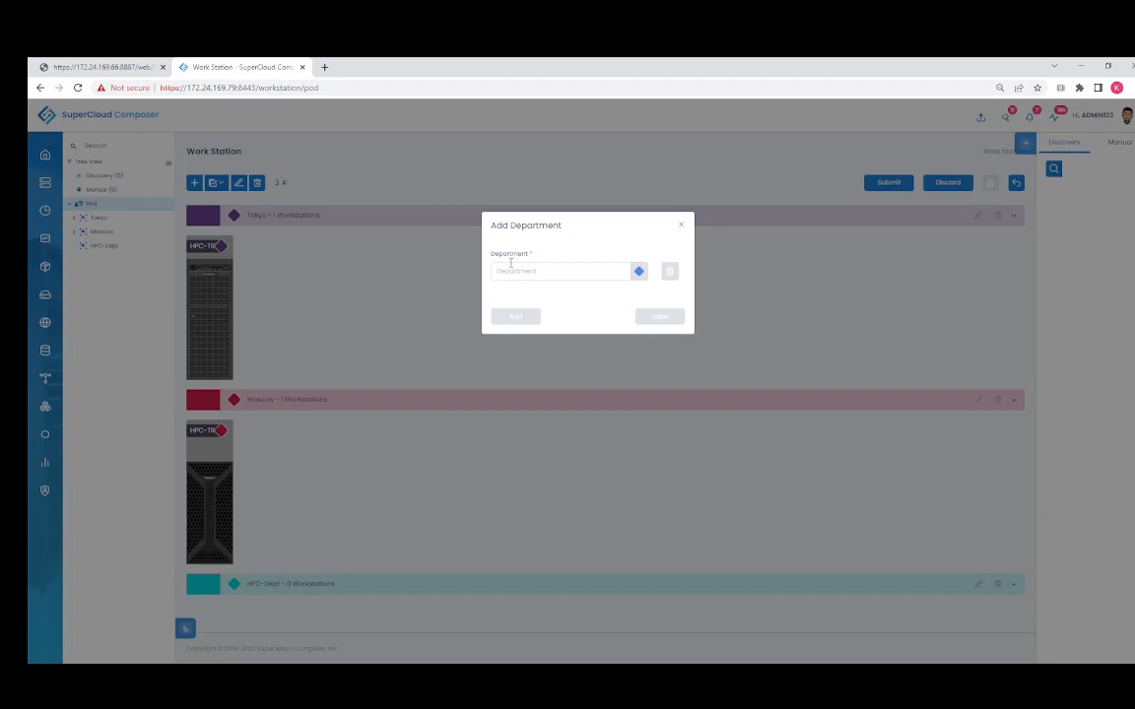
{"action": "type", "text": "Media"}
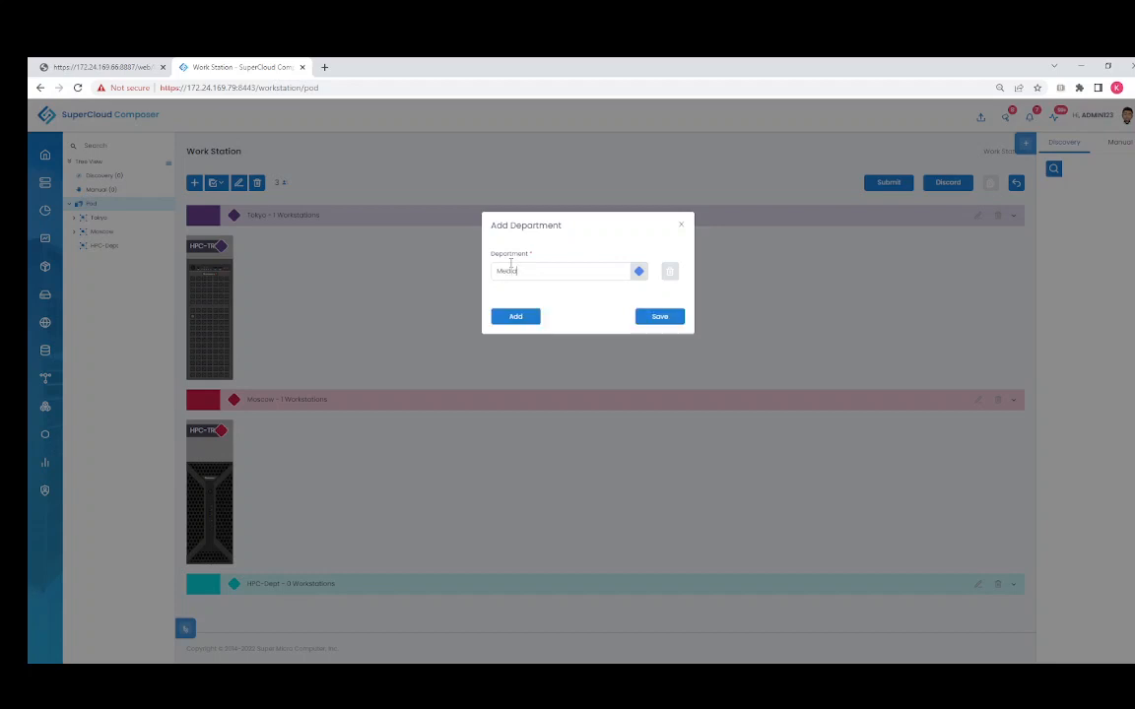
{"action": "type", "text": "-Dept"}
{"action": "left_click", "coordinate": [516, 317]}
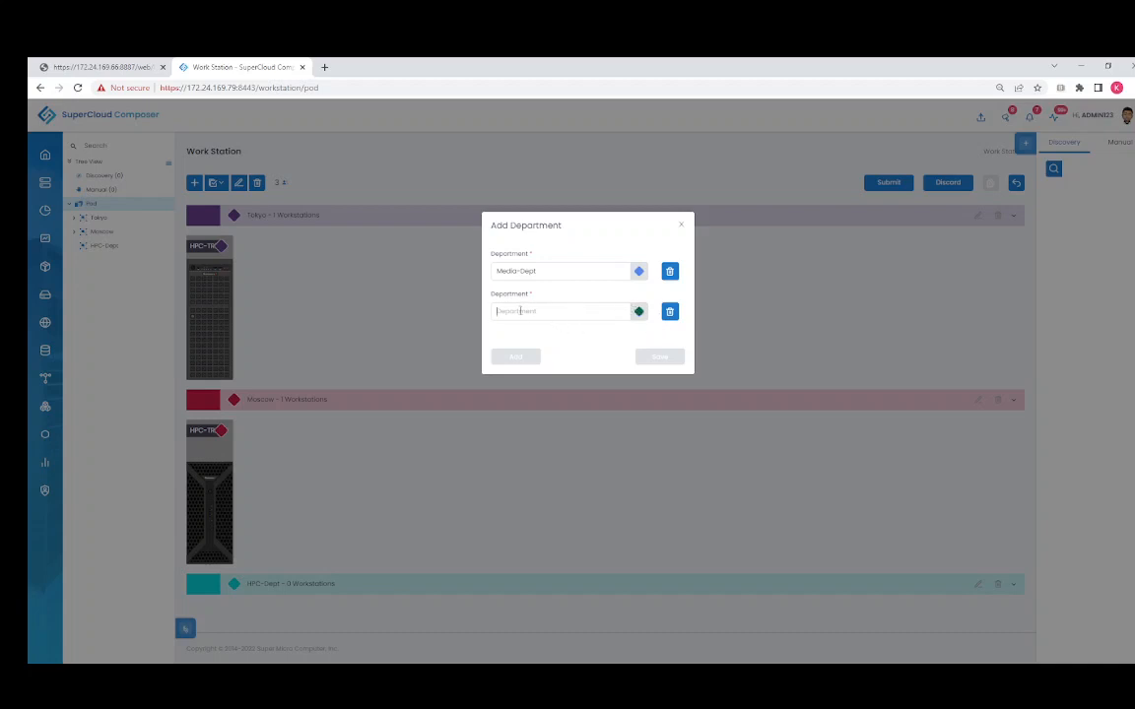
{"action": "type", "text": "Me"}
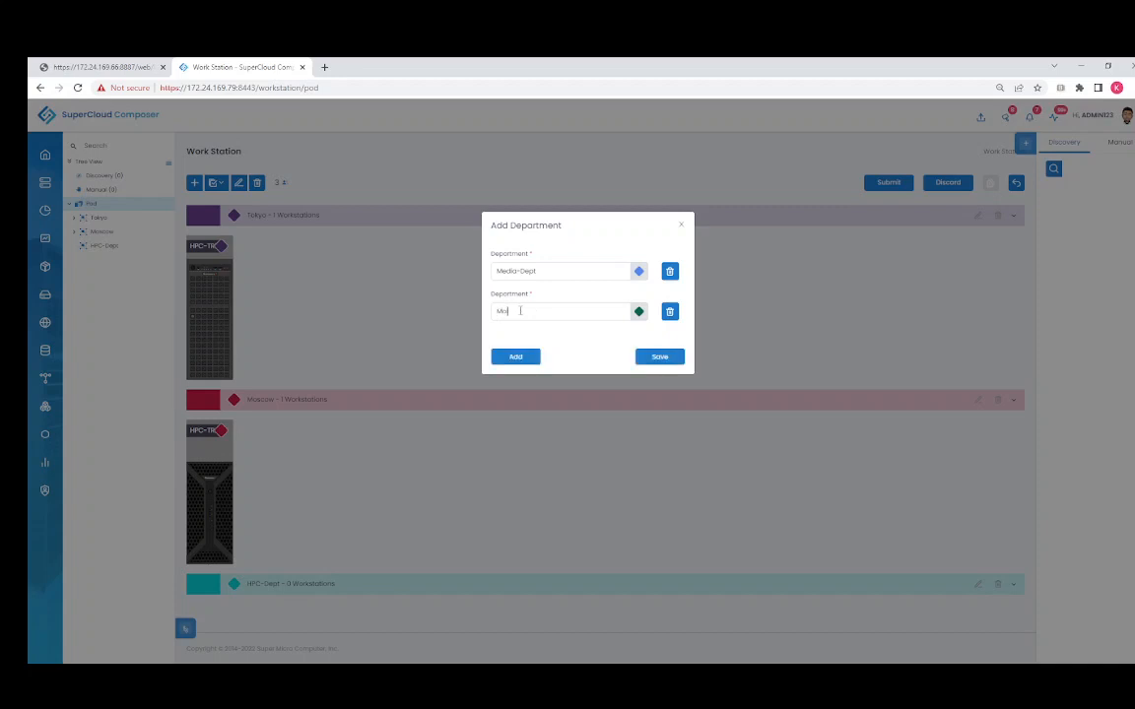
{"action": "type", "text": "lecule"}
{"action": "left_click", "coordinate": [662, 359]}
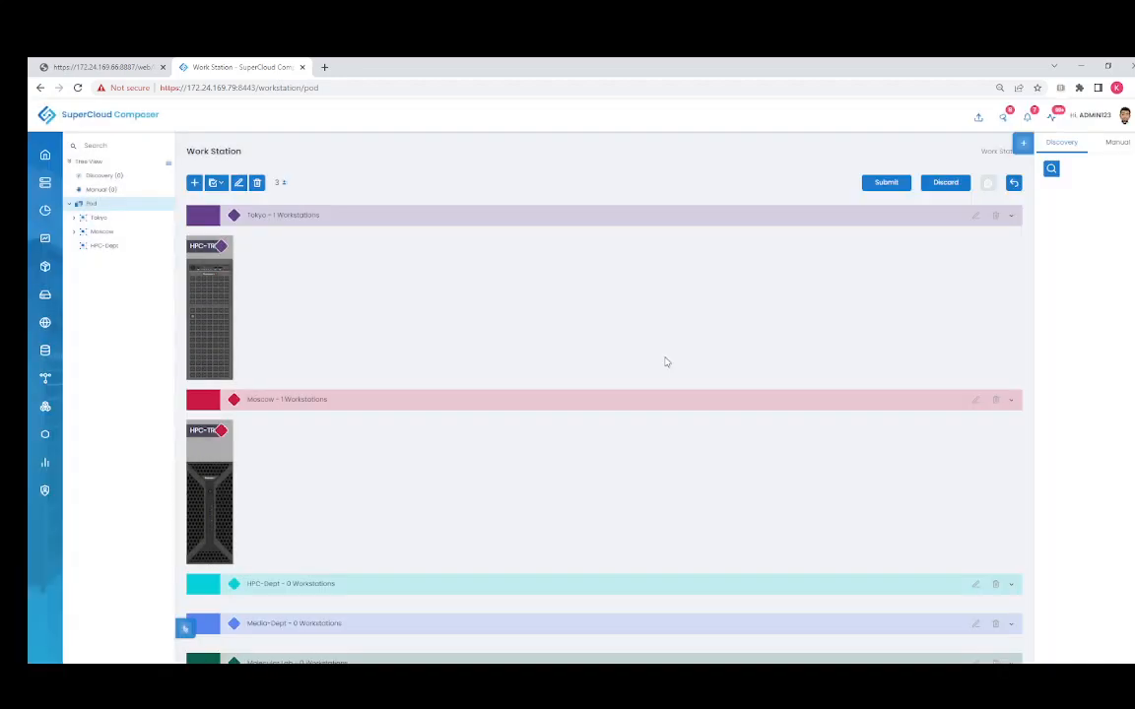
{"action": "left_click", "coordinate": [886, 183]}
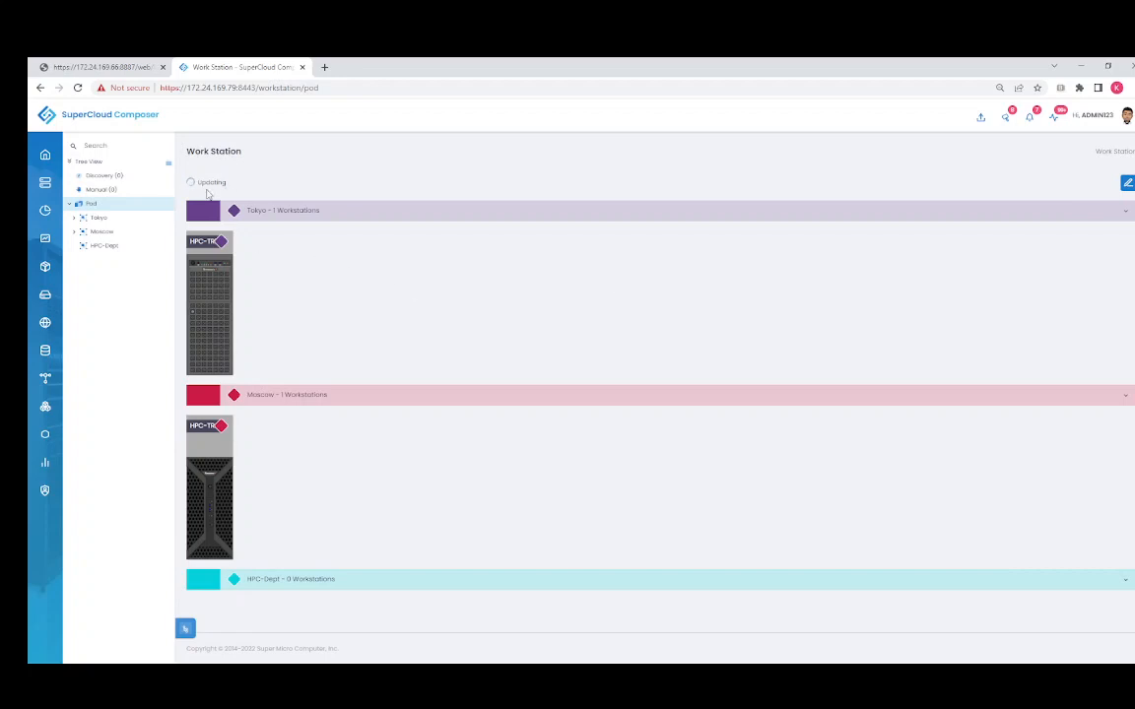
Collapse the Tokyo and Moscow departments and expand the full tree to examine the workstation nodes in each.
{"action": "left_click", "coordinate": [1126, 211]}
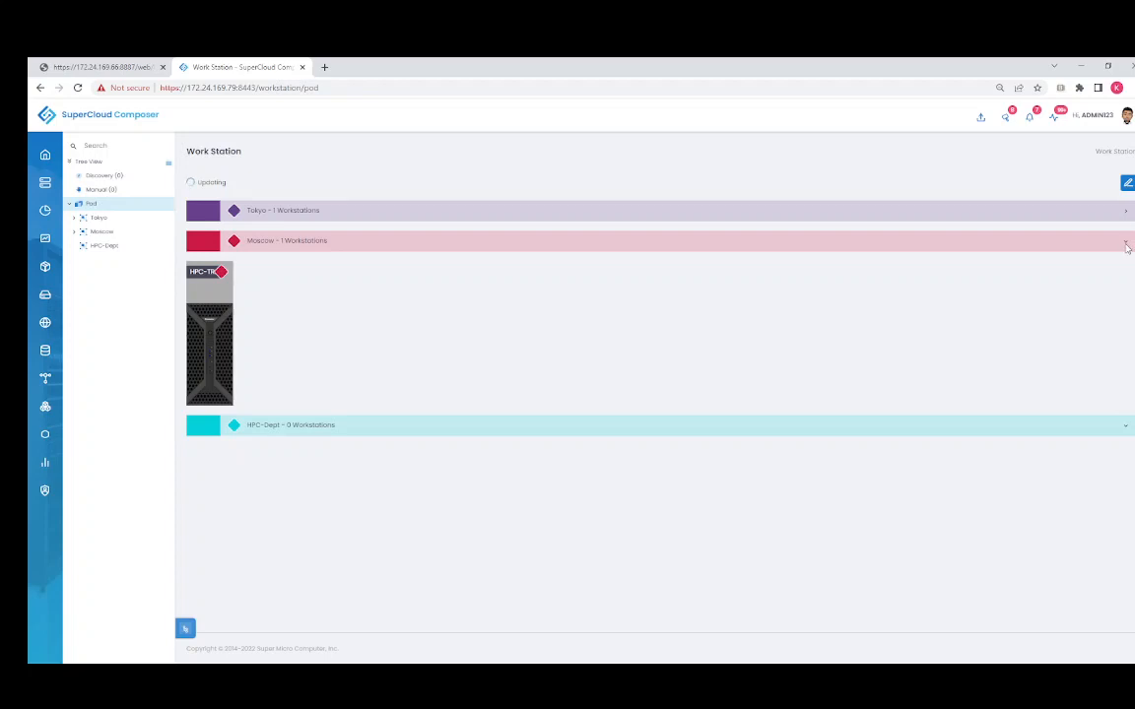
{"action": "left_click", "coordinate": [1126, 247]}
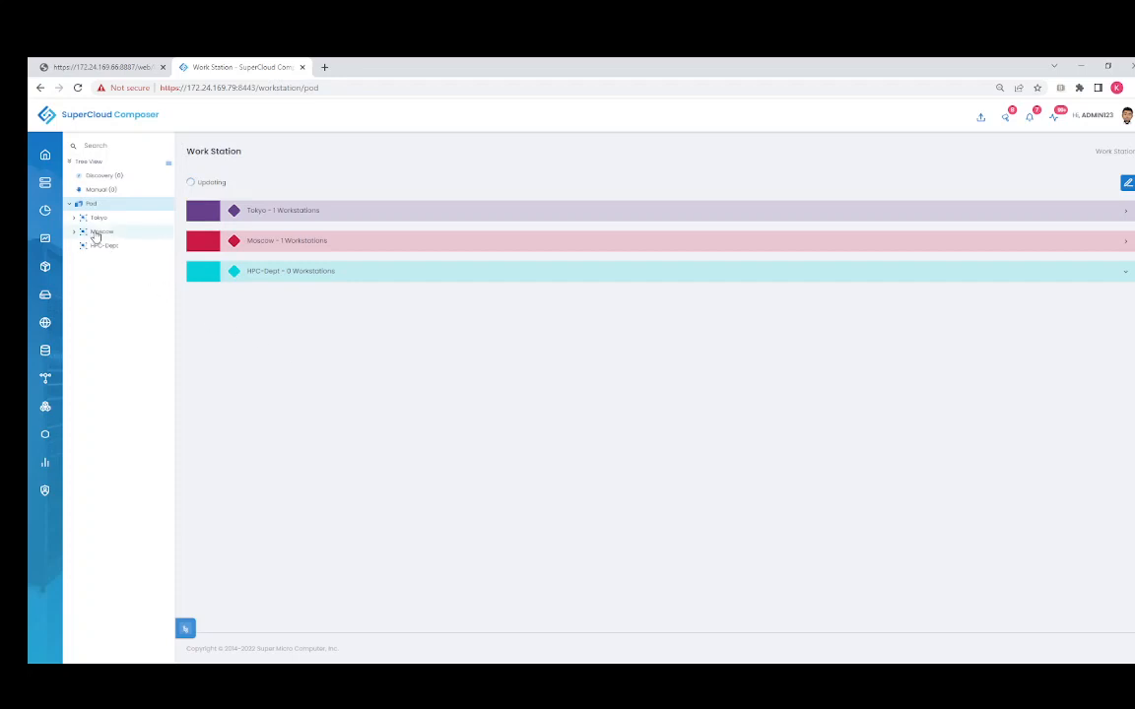
{"action": "left_click", "coordinate": [70, 164]}
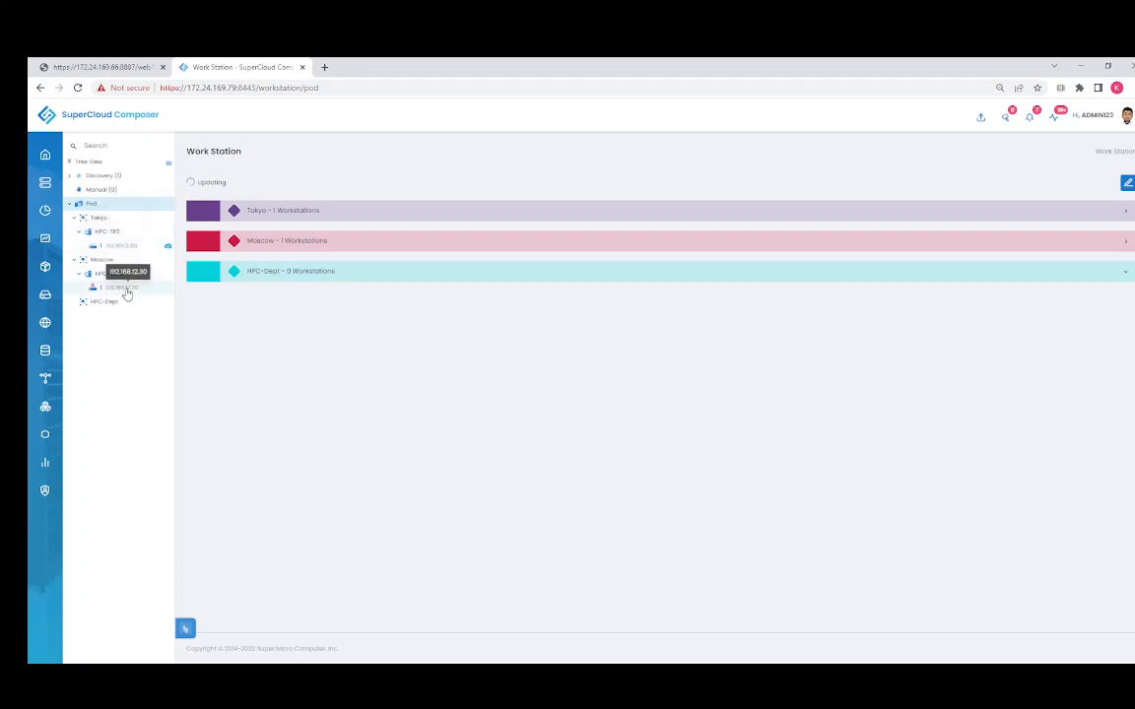
{"action": "left_click", "coordinate": [94, 287]}
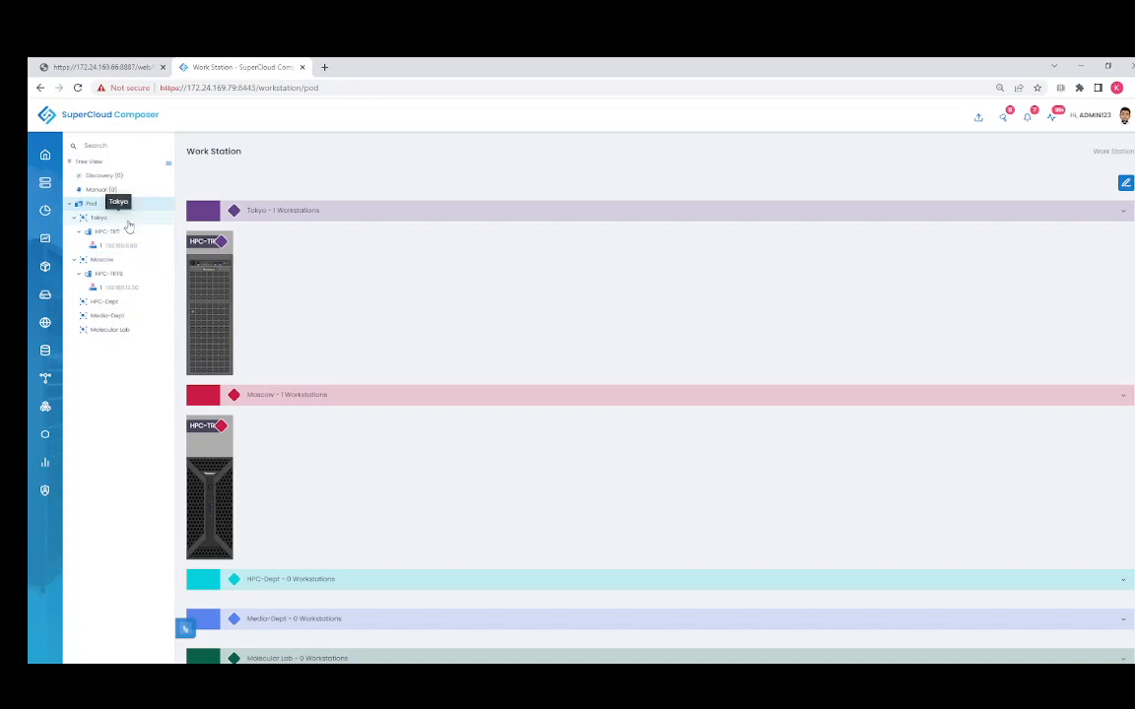
{"action": "left_click", "coordinate": [95, 288]}
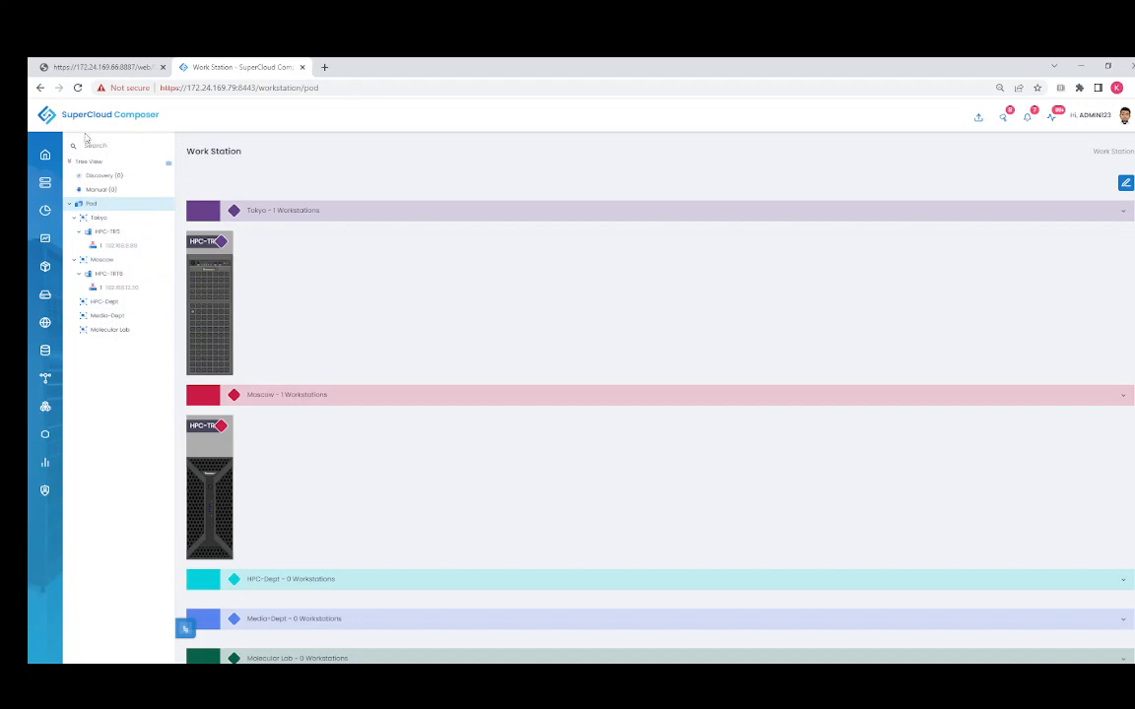
Reload the workstation view, and collapse and re-expand the Tokyo and Moscow departments to examine their workstations' system details.
{"action": "left_click", "coordinate": [78, 88]}
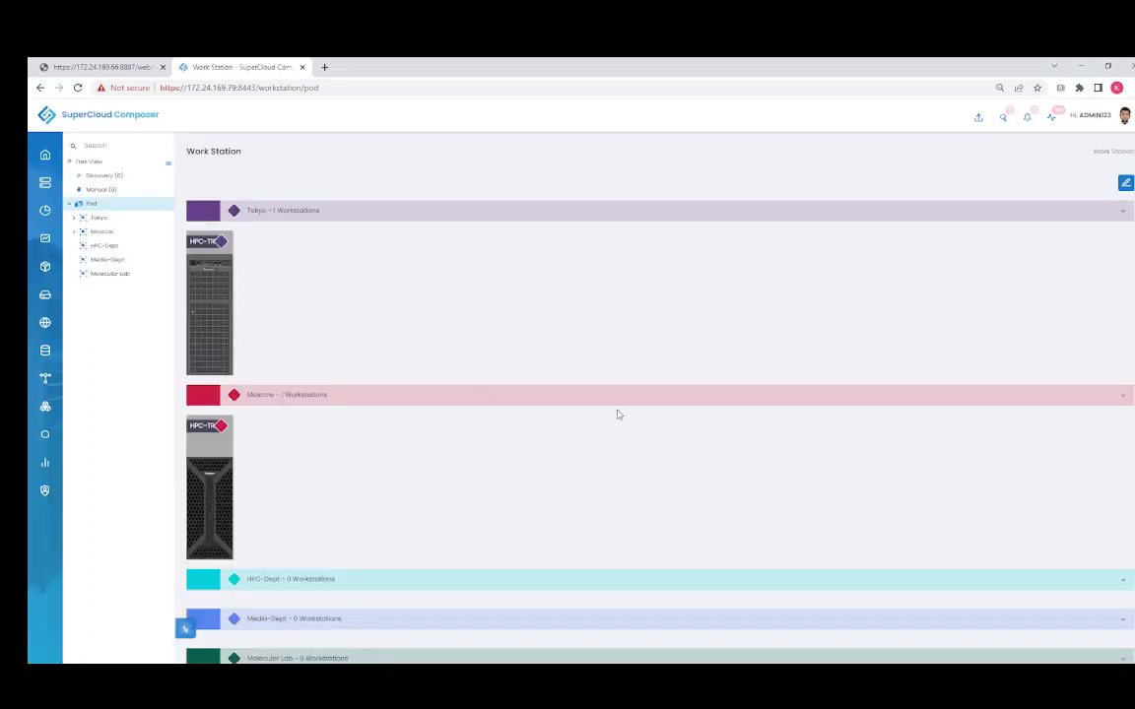
{"action": "left_click", "coordinate": [1124, 212]}
{"action": "left_click", "coordinate": [1124, 241]}
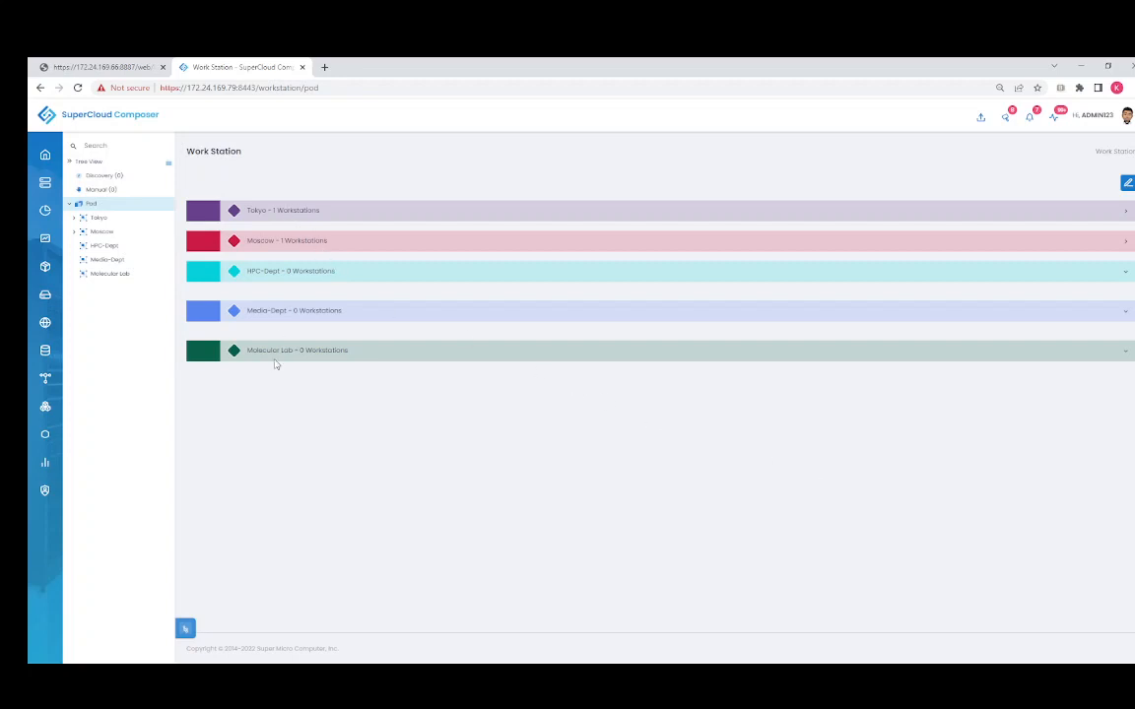
{"action": "left_click", "coordinate": [1127, 212]}
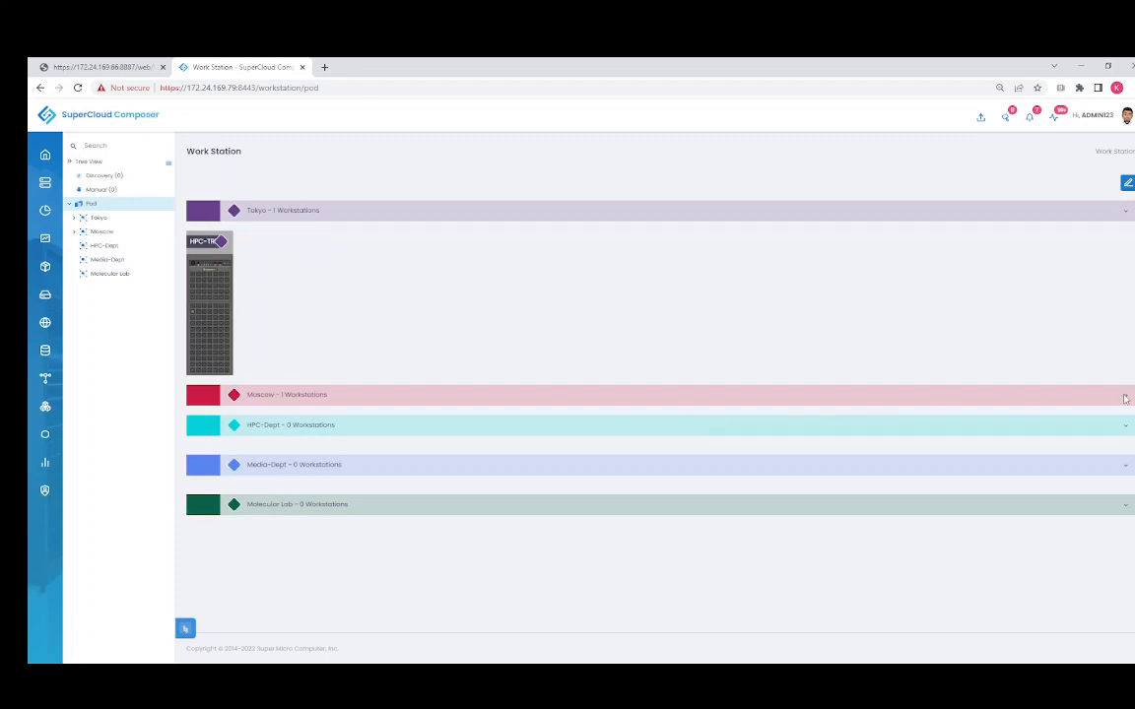
{"action": "left_click", "coordinate": [325, 397]}
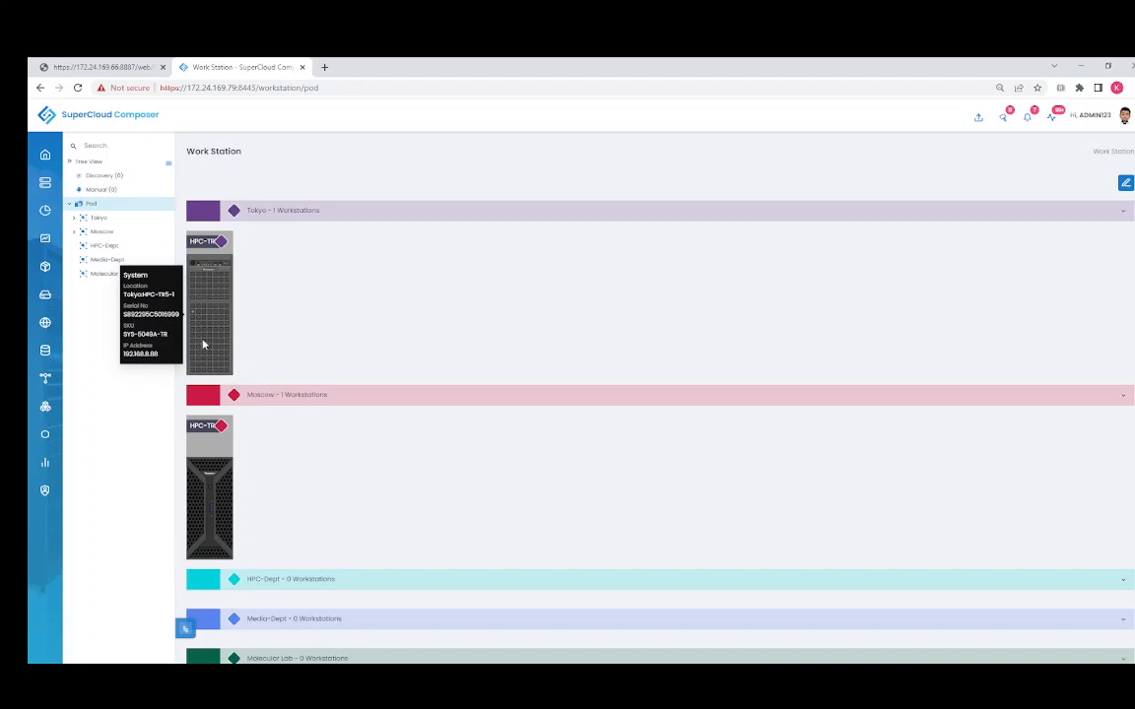
{"action": "mouse_move", "coordinate": [195, 477]}
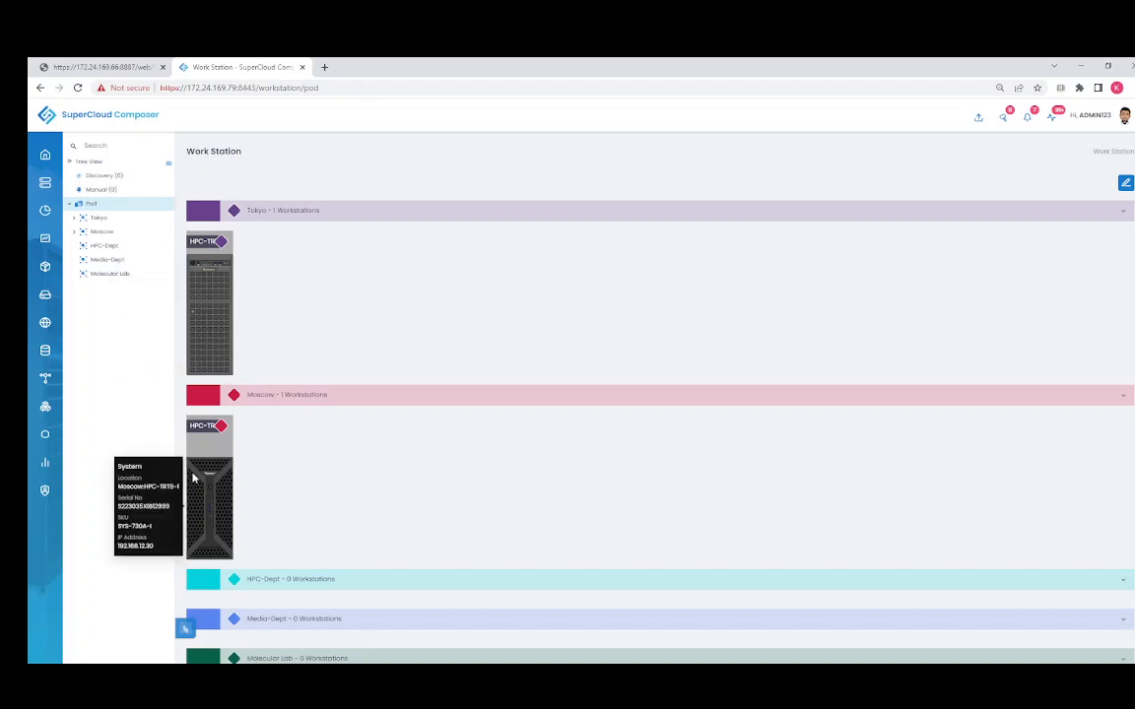
Expand the full department tree to check its nodes, and open the Dashboard to review the activity timeline.
{"action": "left_click", "coordinate": [69, 162]}
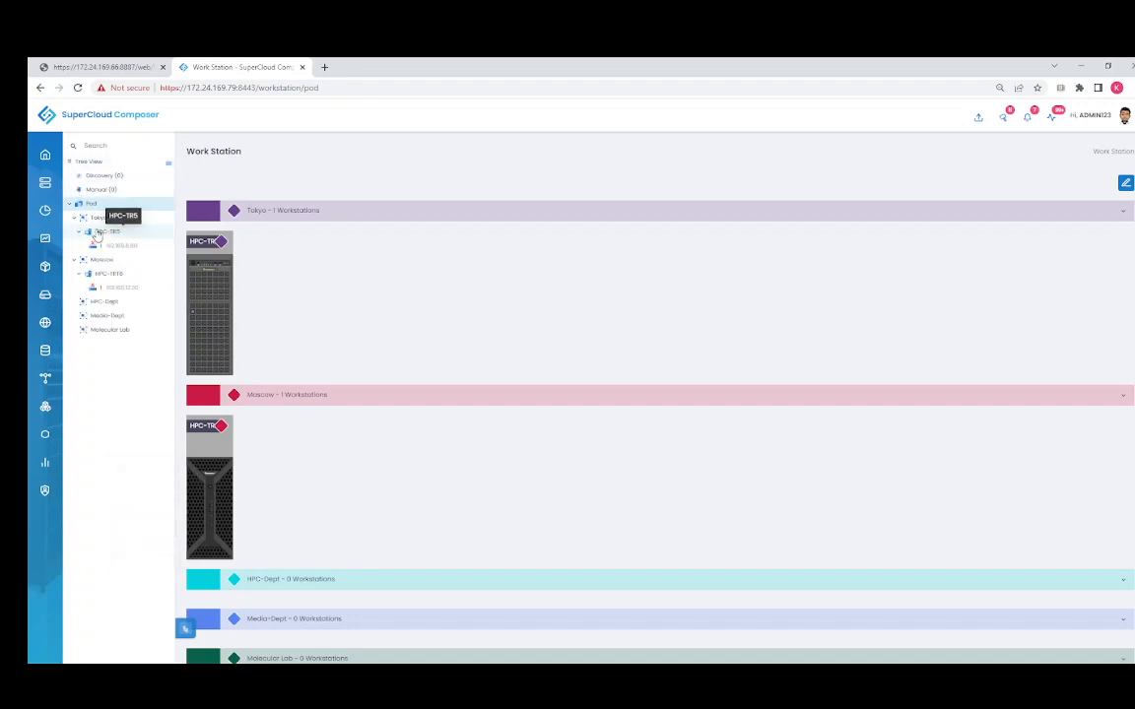
{"action": "left_click", "coordinate": [78, 87]}
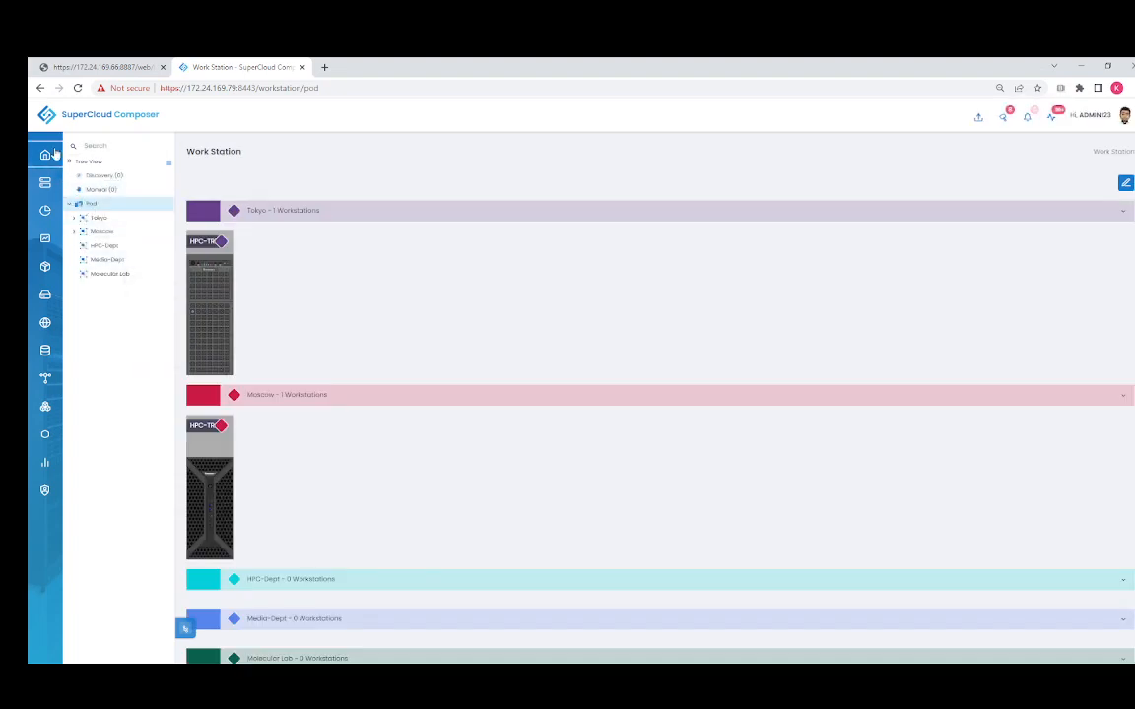
{"action": "mouse_move", "coordinate": [49, 150]}
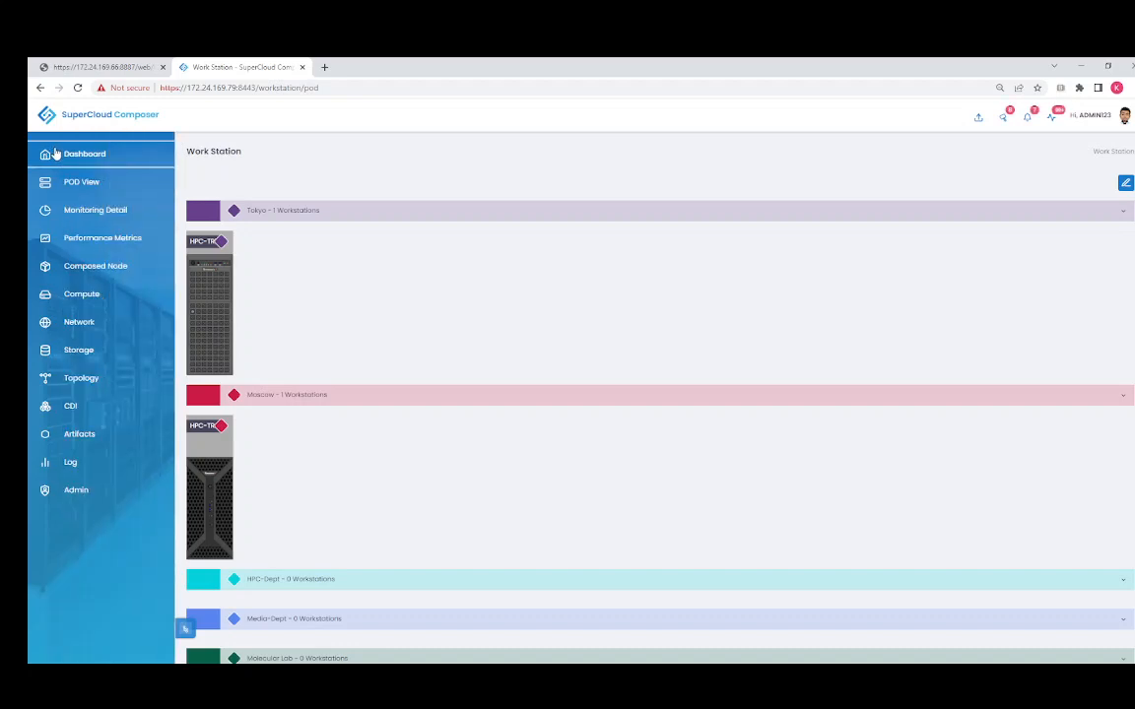
{"action": "left_click", "coordinate": [63, 156]}
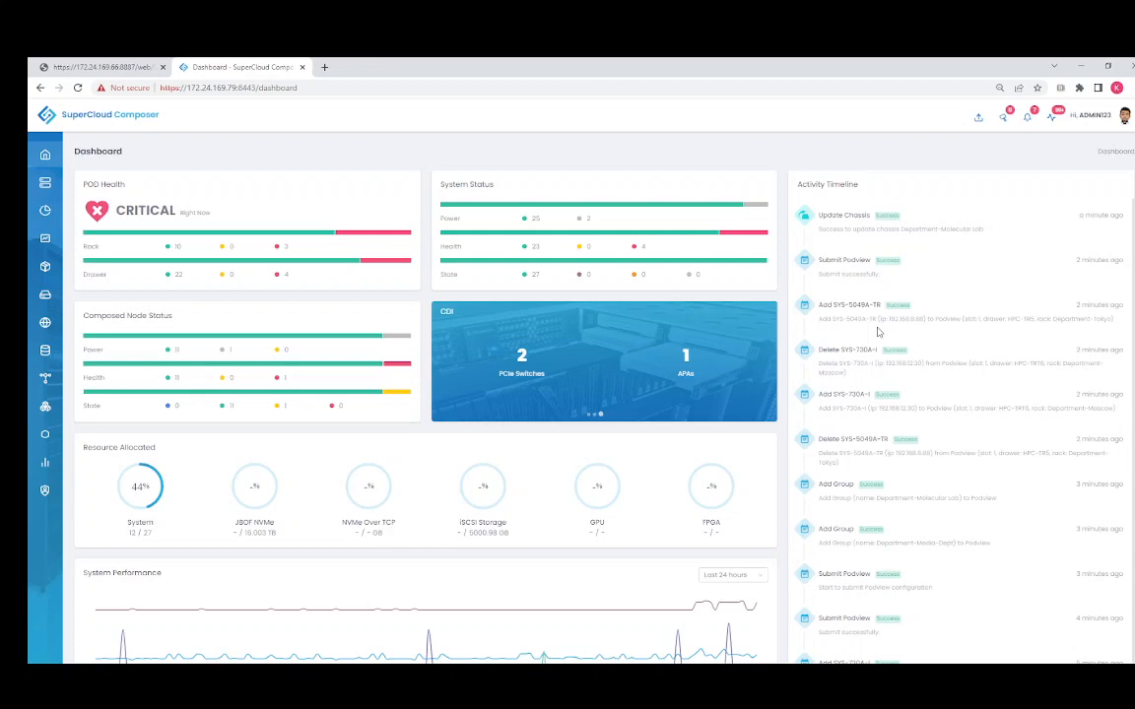
Open the POD View to look at the racks and switch from it back to the WorkStation Kiosk view.
{"action": "left_click", "coordinate": [45, 181]}
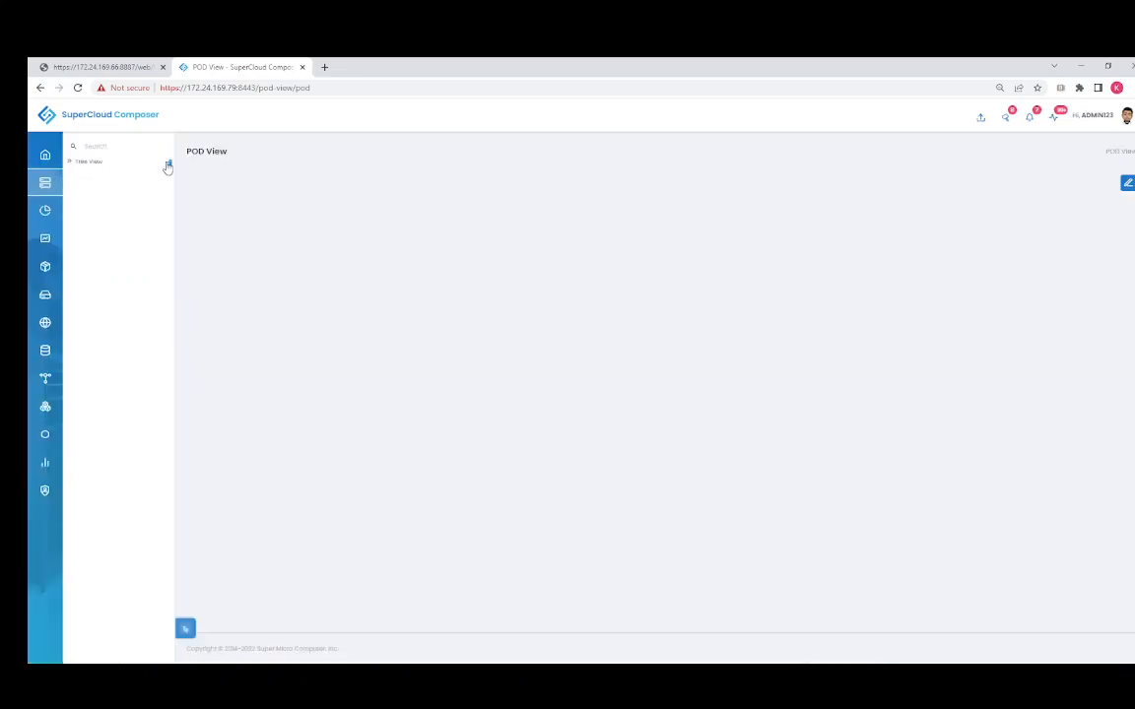
{"action": "left_click", "coordinate": [168, 167]}
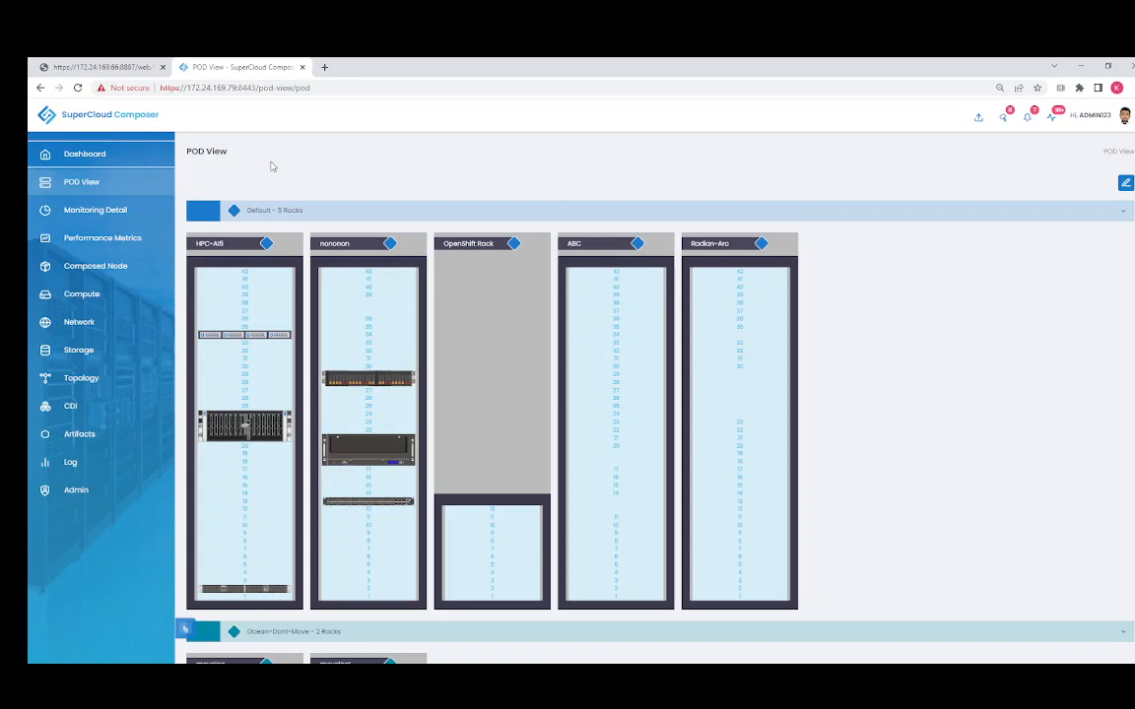
{"action": "left_click", "coordinate": [169, 164]}
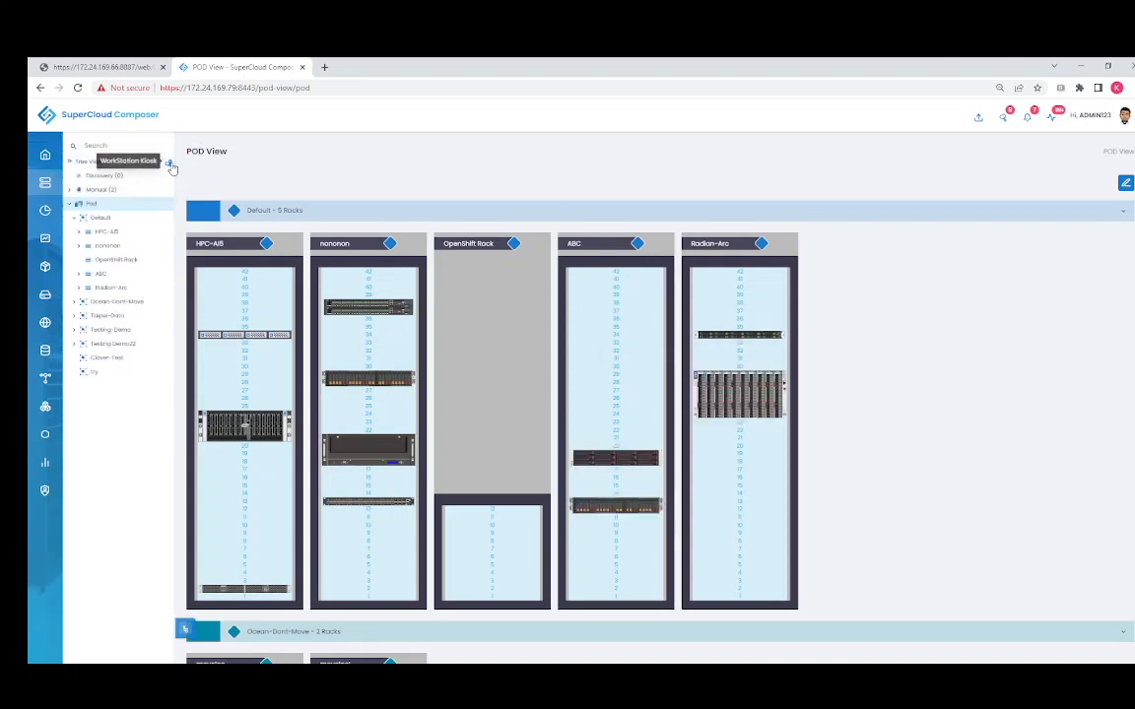
{"action": "left_click", "coordinate": [172, 165]}
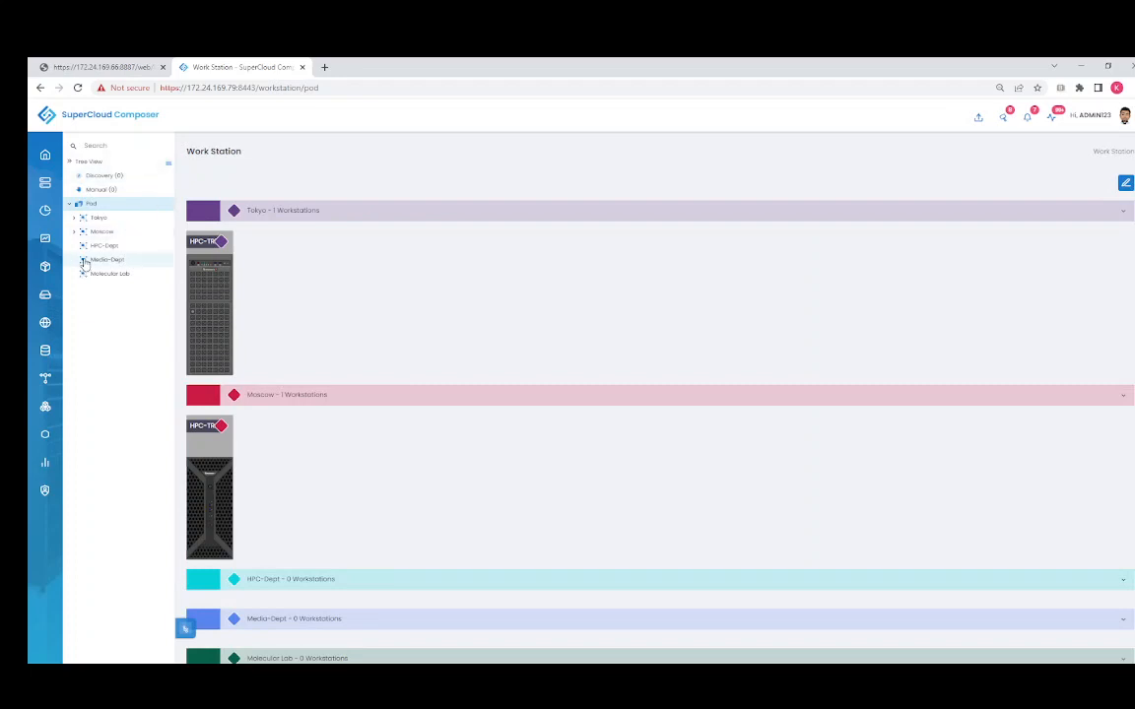
Open the system information of the workstation in chassis HPC-TRT6 of the Moscow department.
{"action": "left_click", "coordinate": [75, 230]}
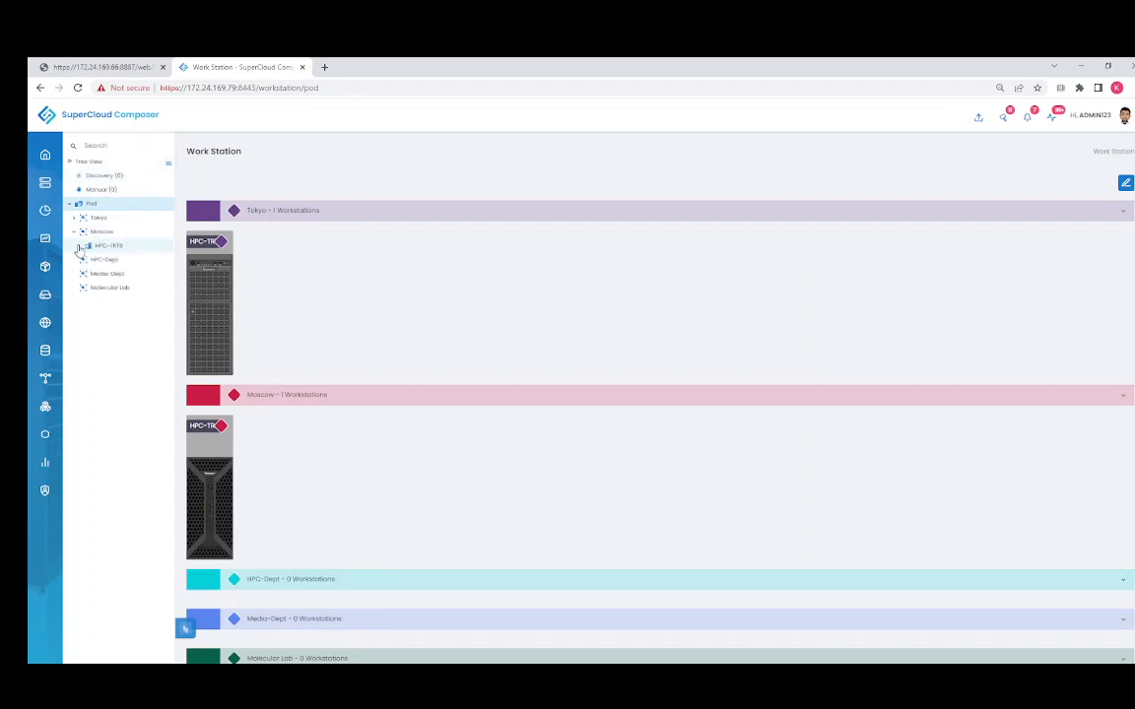
{"action": "left_click", "coordinate": [76, 247]}
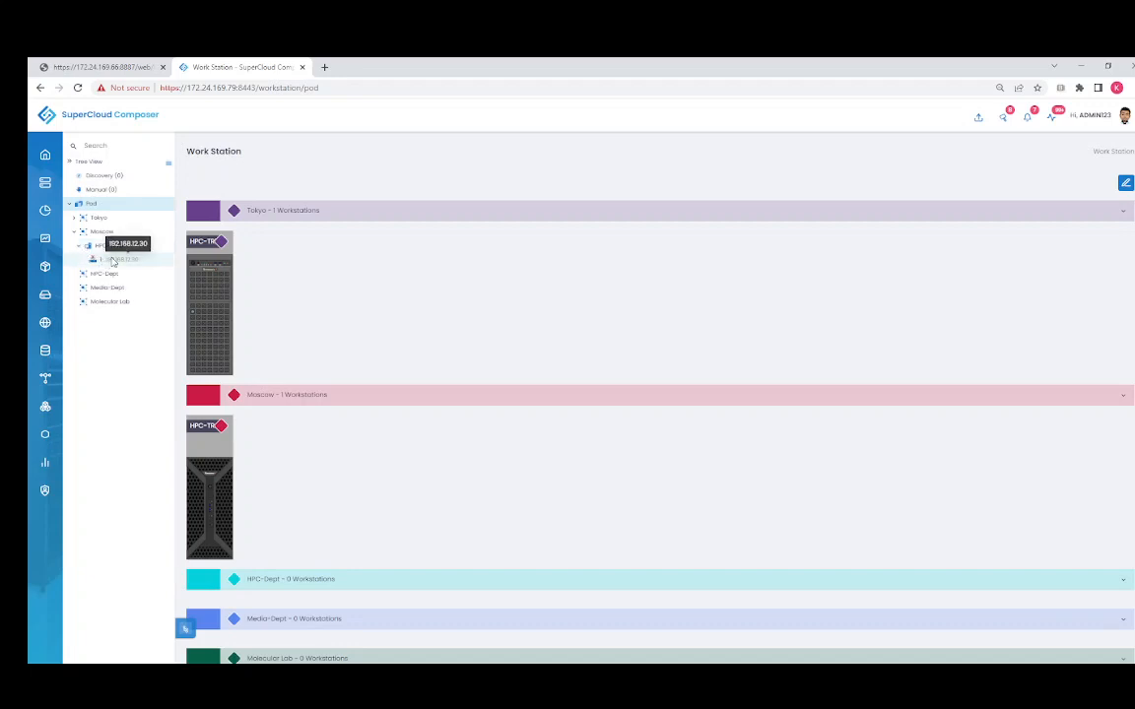
{"action": "left_click", "coordinate": [112, 260]}
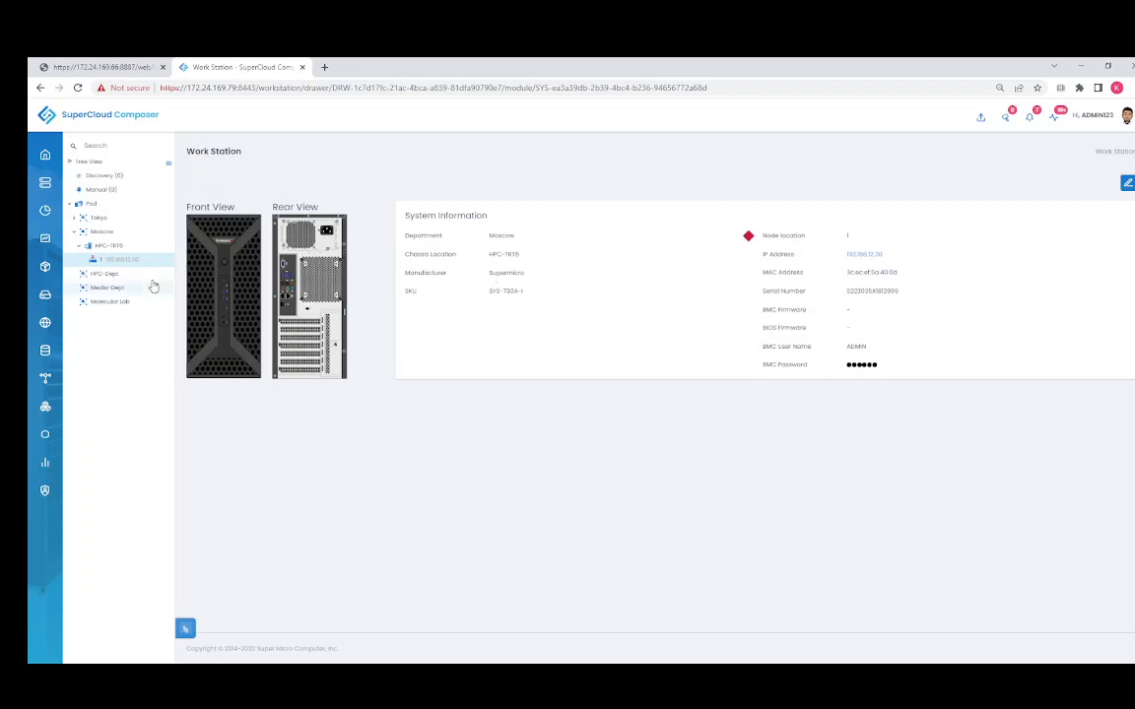
Open the system information of the workstation in chassis HPC-TR5 of the Tokyo department.
{"action": "left_click", "coordinate": [72, 218]}
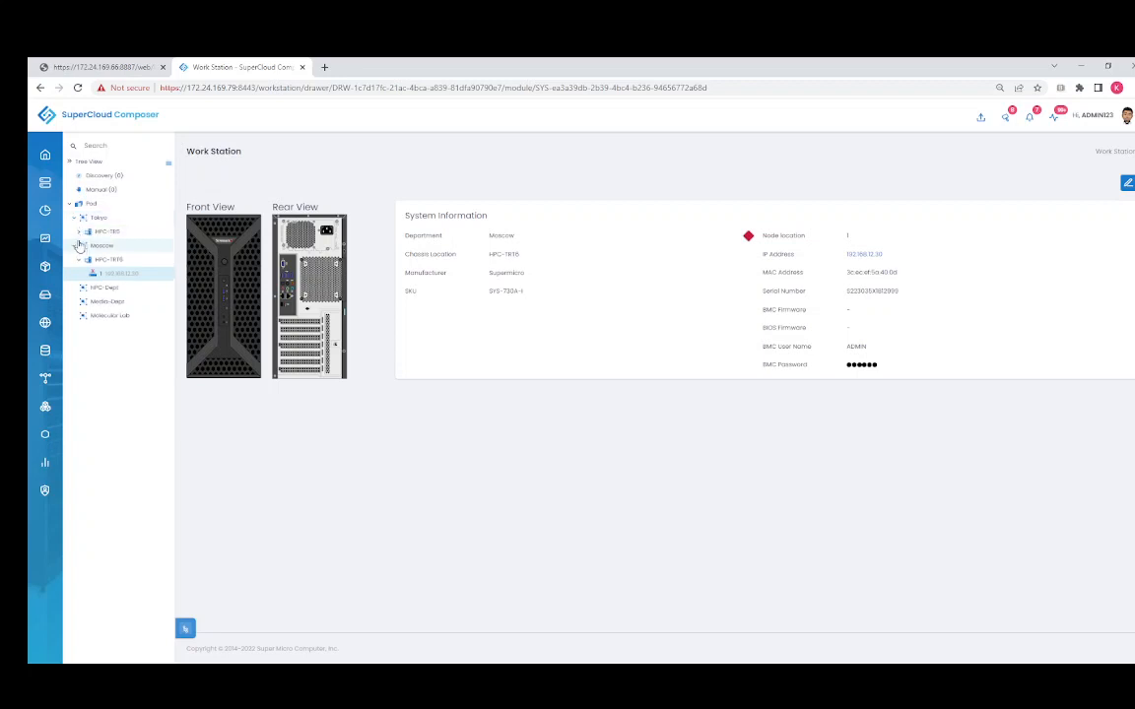
{"action": "left_click", "coordinate": [79, 232]}
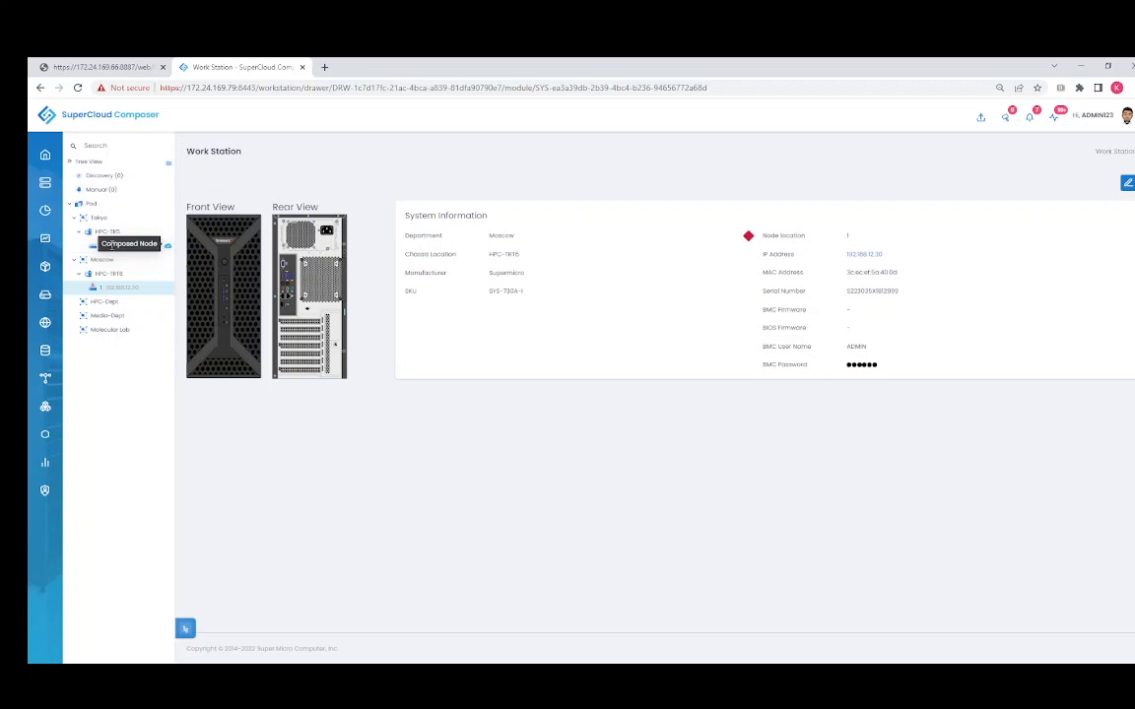
{"action": "left_click", "coordinate": [167, 247]}
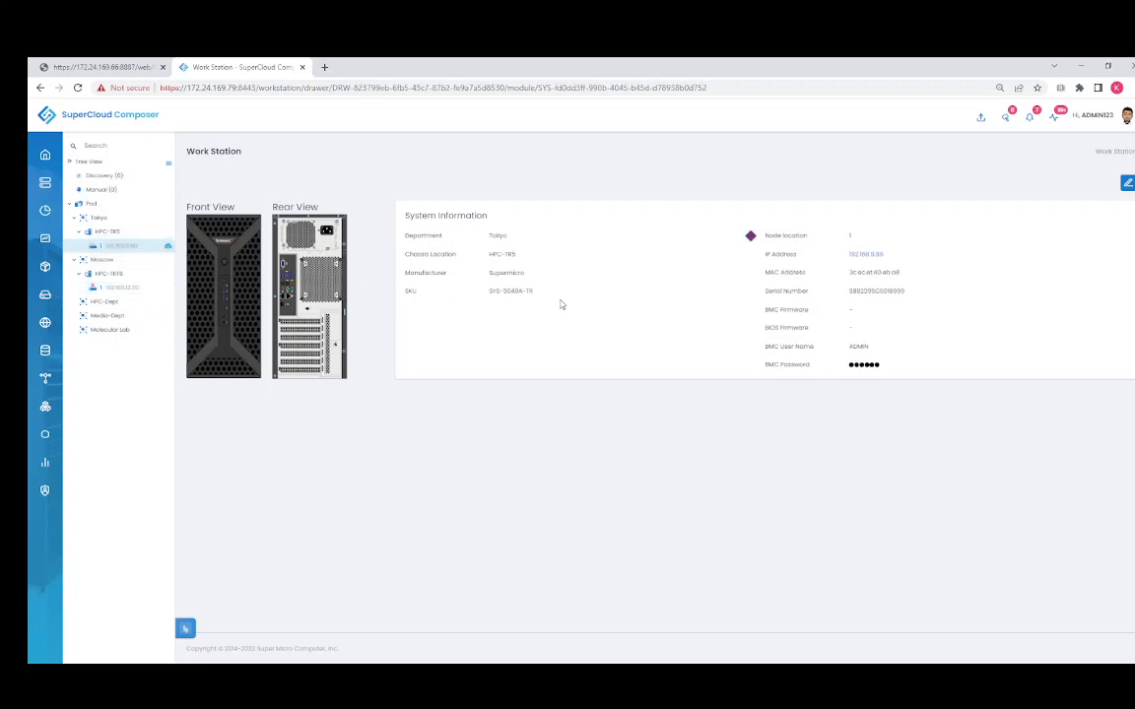